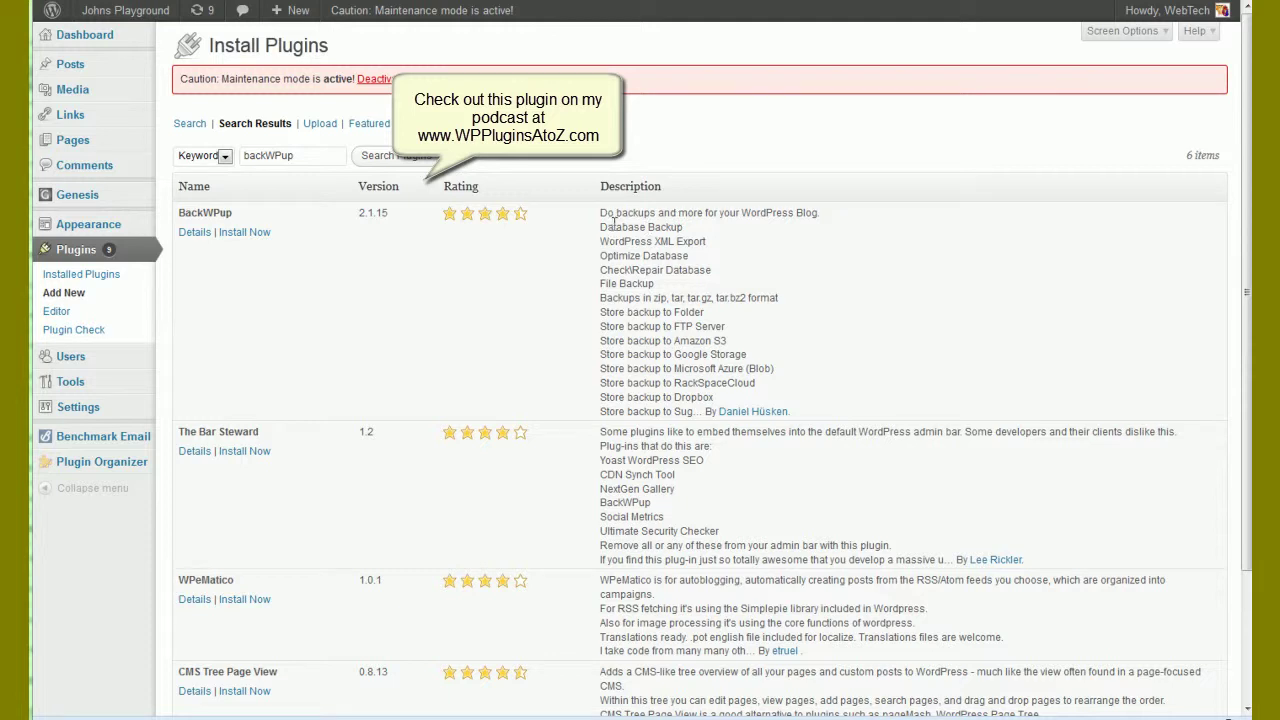
Search the plugin directory for backWPup from the add-new-plugin page.
{"action": "left_click", "coordinate": [63, 293]}
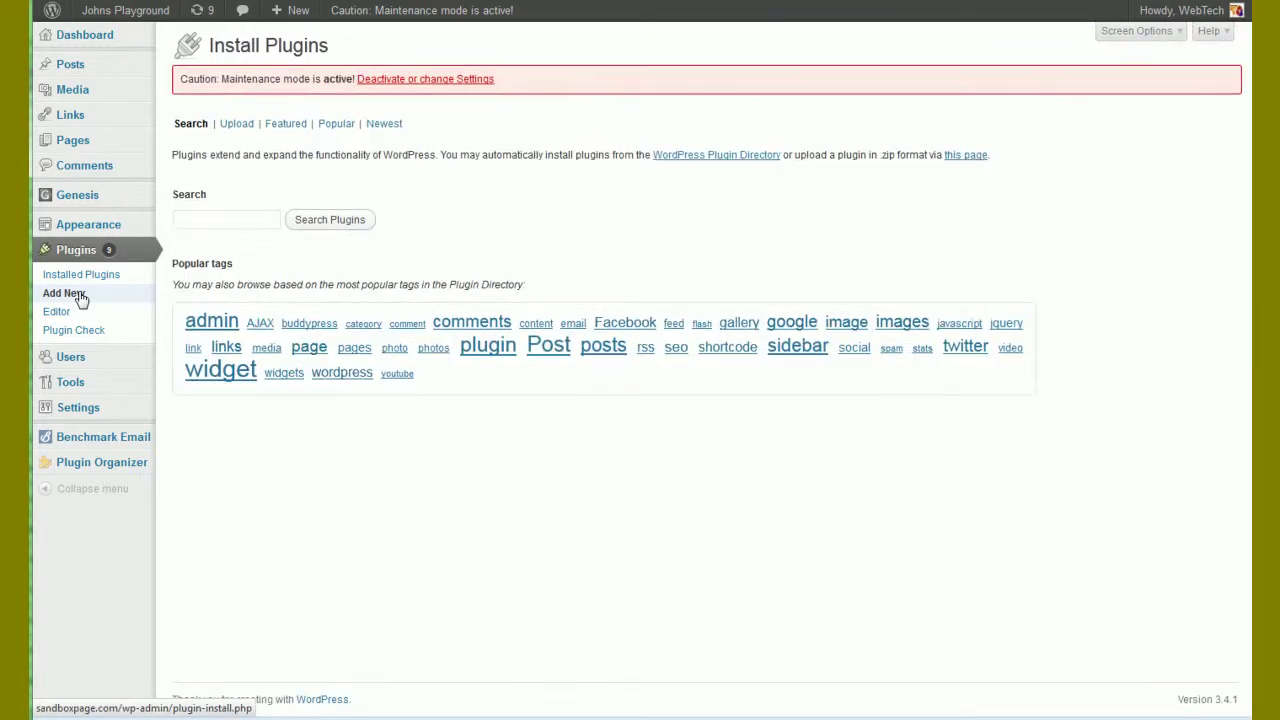
{"action": "left_click", "coordinate": [234, 221]}
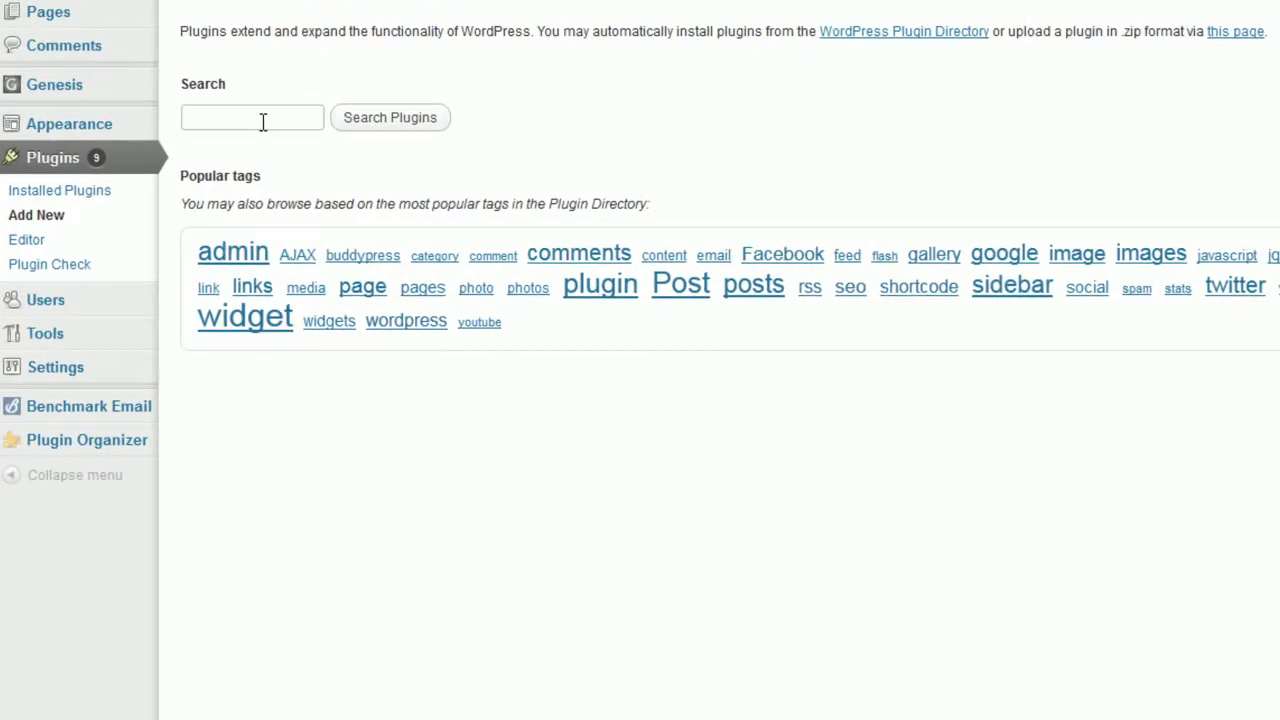
{"action": "type", "text": "back"}
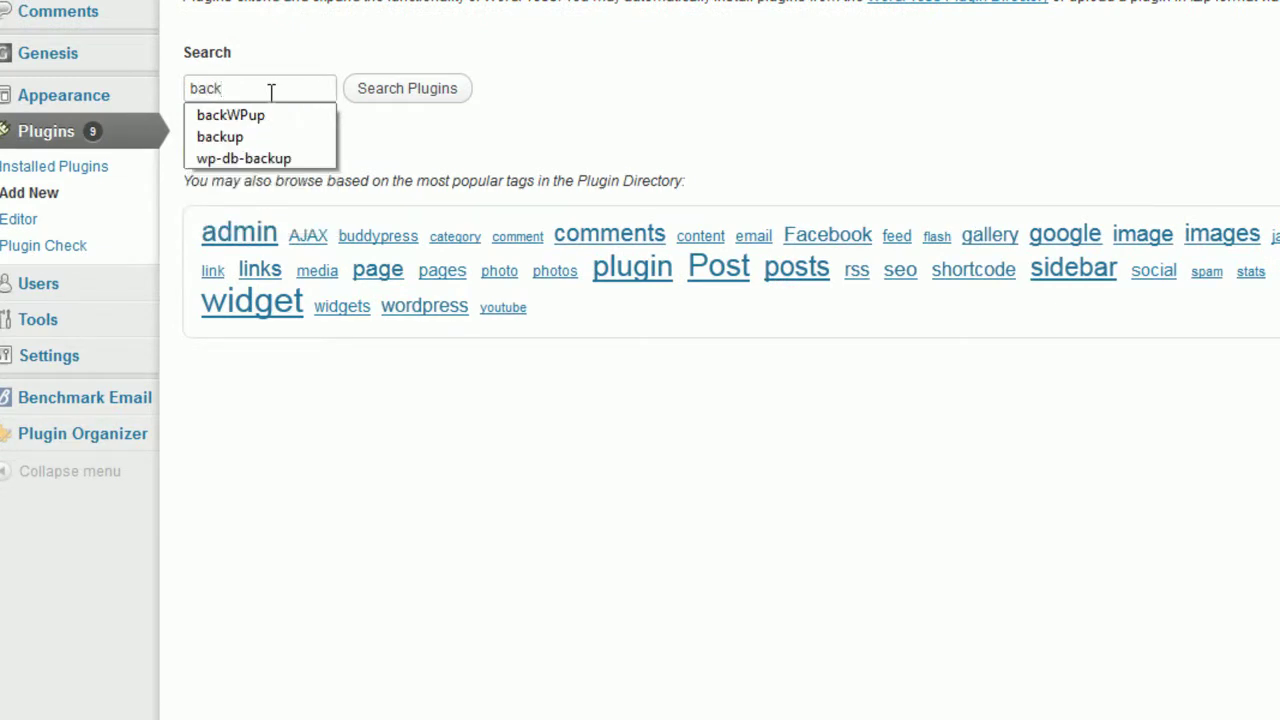
{"action": "left_click", "coordinate": [258, 116]}
{"action": "left_click", "coordinate": [400, 100]}
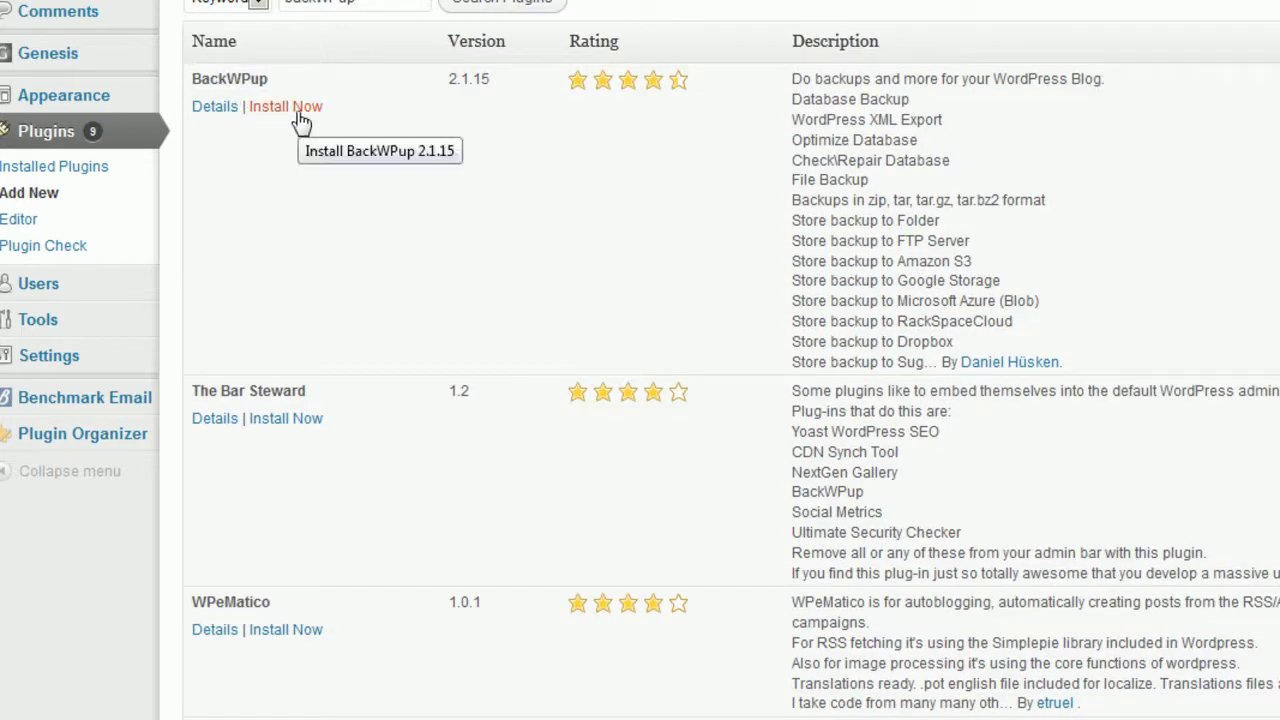
Install the BackWPup 2.1.15 plugin and activate it.
{"action": "left_click", "coordinate": [298, 110]}
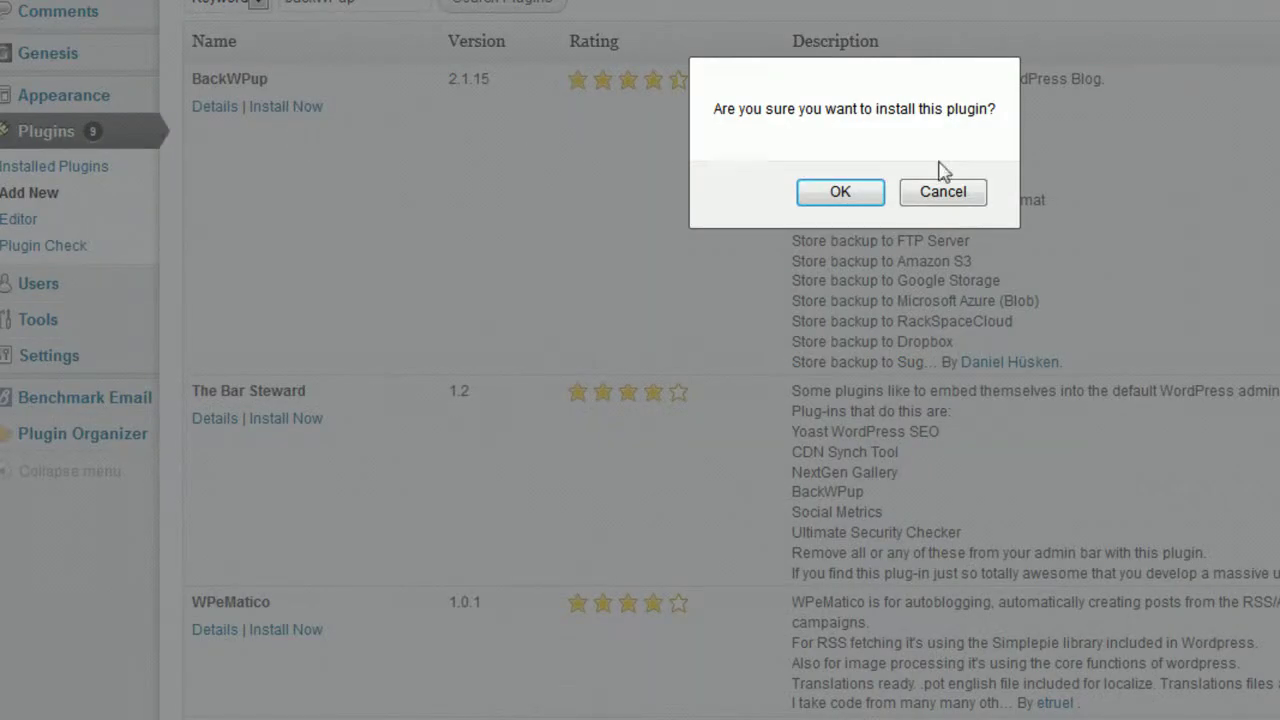
{"action": "left_click", "coordinate": [803, 196]}
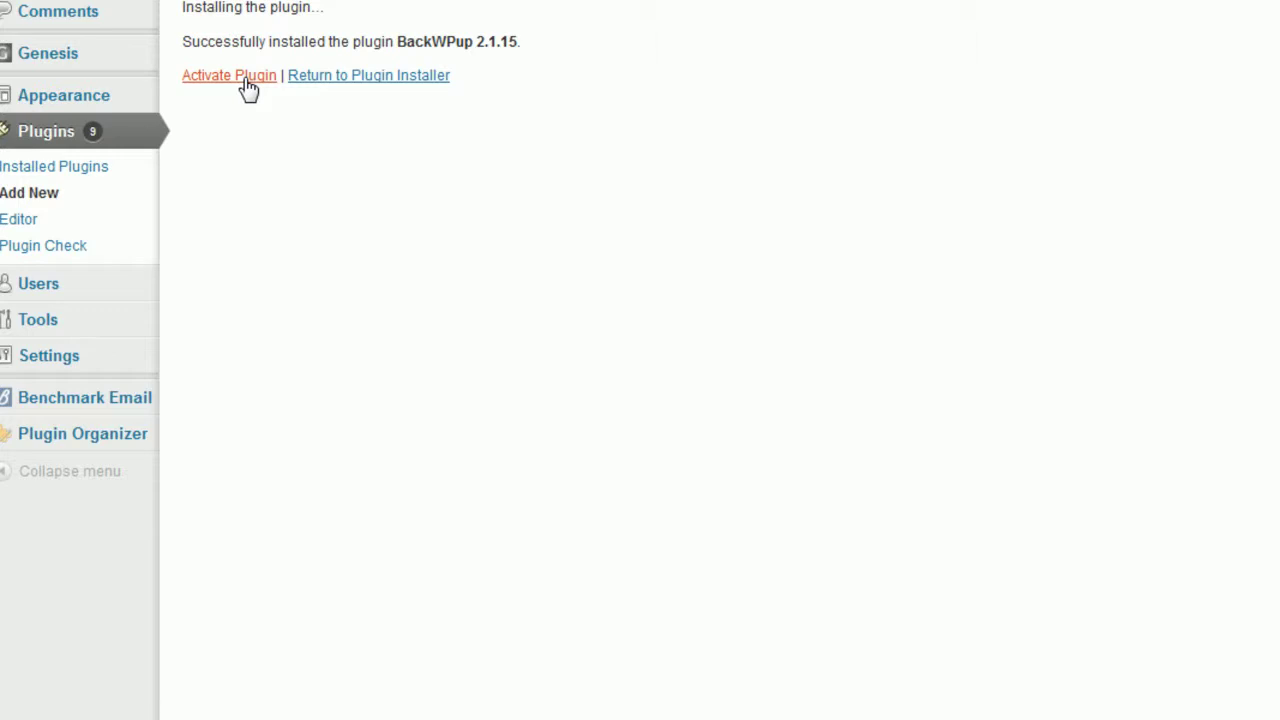
{"action": "left_click", "coordinate": [248, 88]}
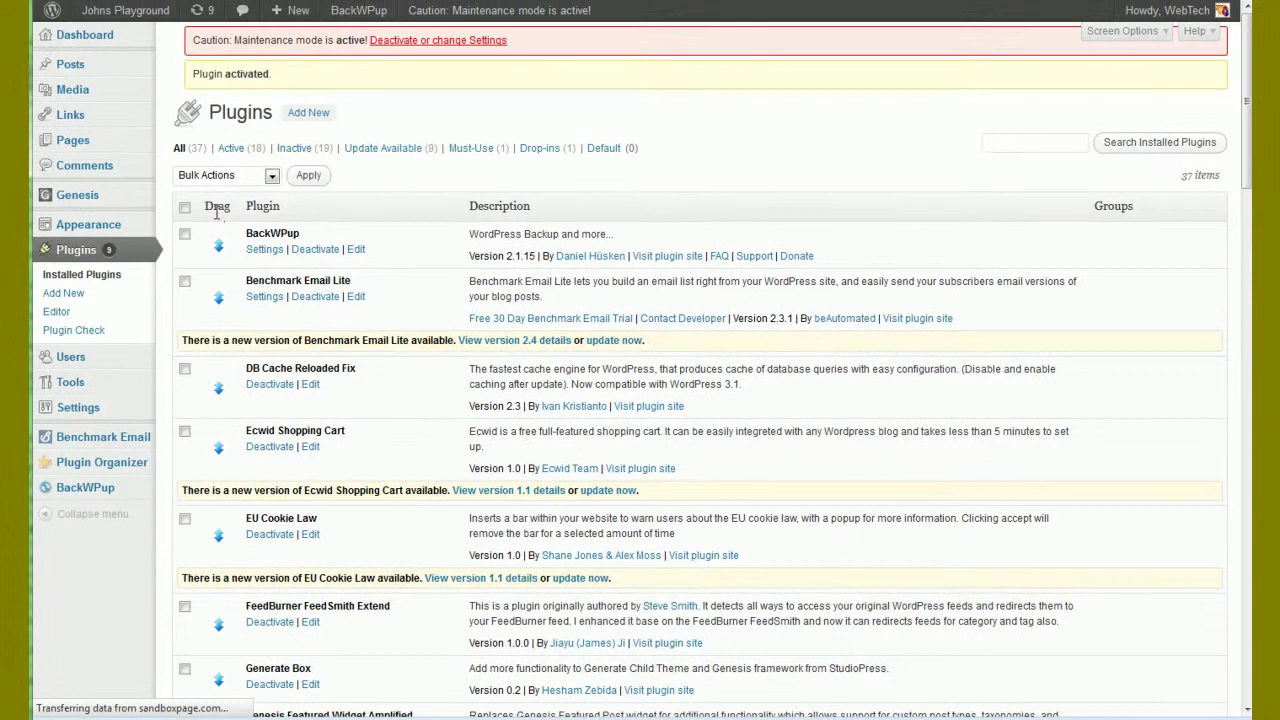
Open the BackWPup settings and review the mail, log, job, admin bar and HTTP authentication options.
{"action": "scroll", "coordinate": [114, 434], "scroll_direction": "down", "scroll_amount": 2}
{"action": "mouse_move", "coordinate": [95, 398]}
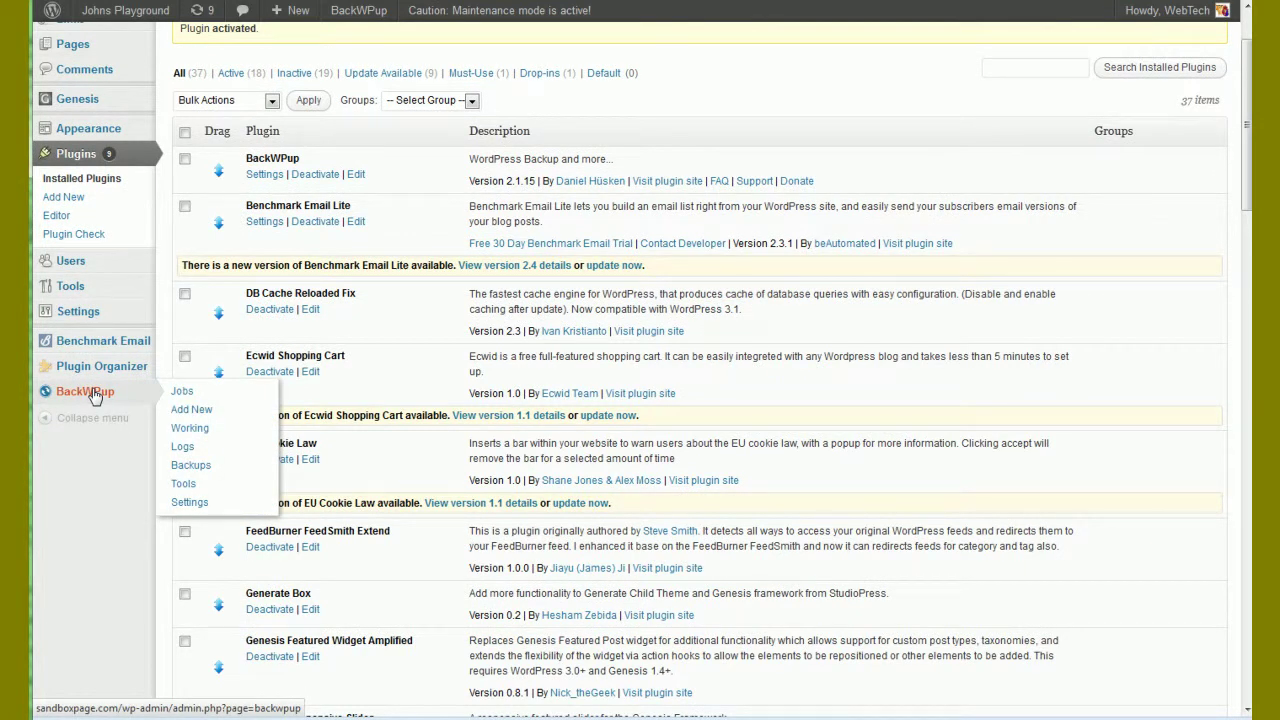
{"action": "left_click", "coordinate": [93, 396]}
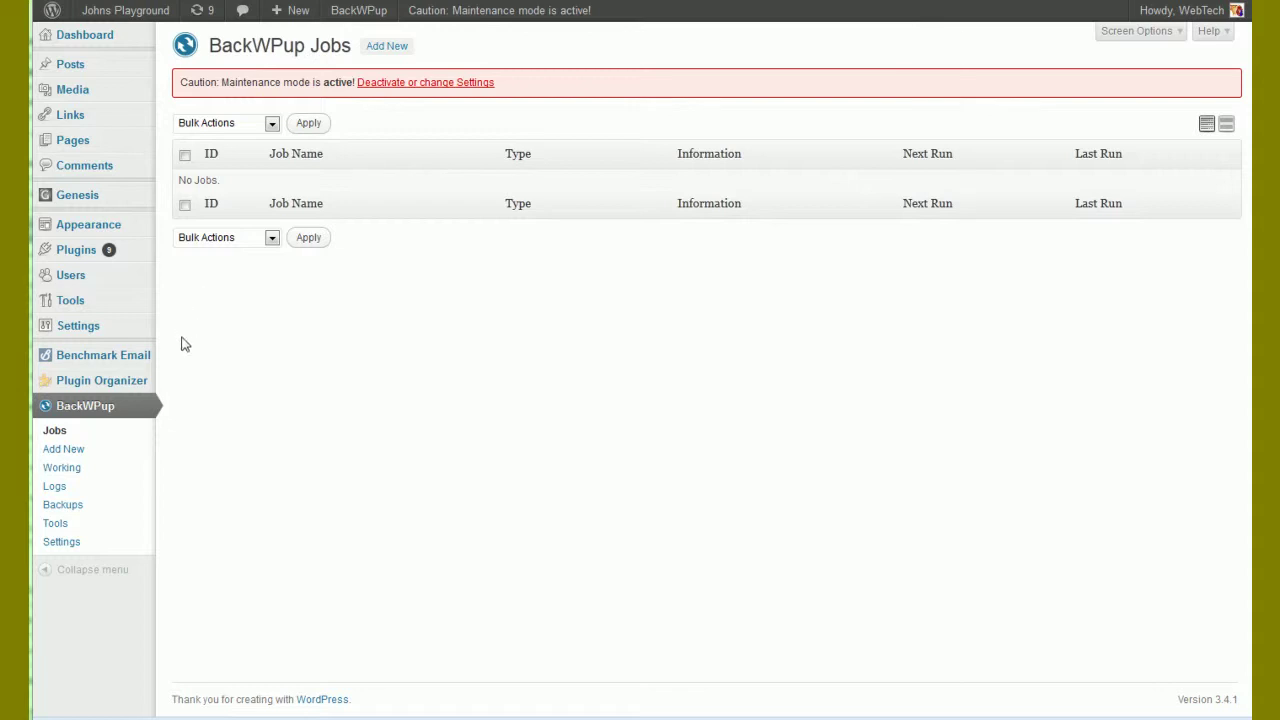
{"action": "left_click", "coordinate": [77, 549]}
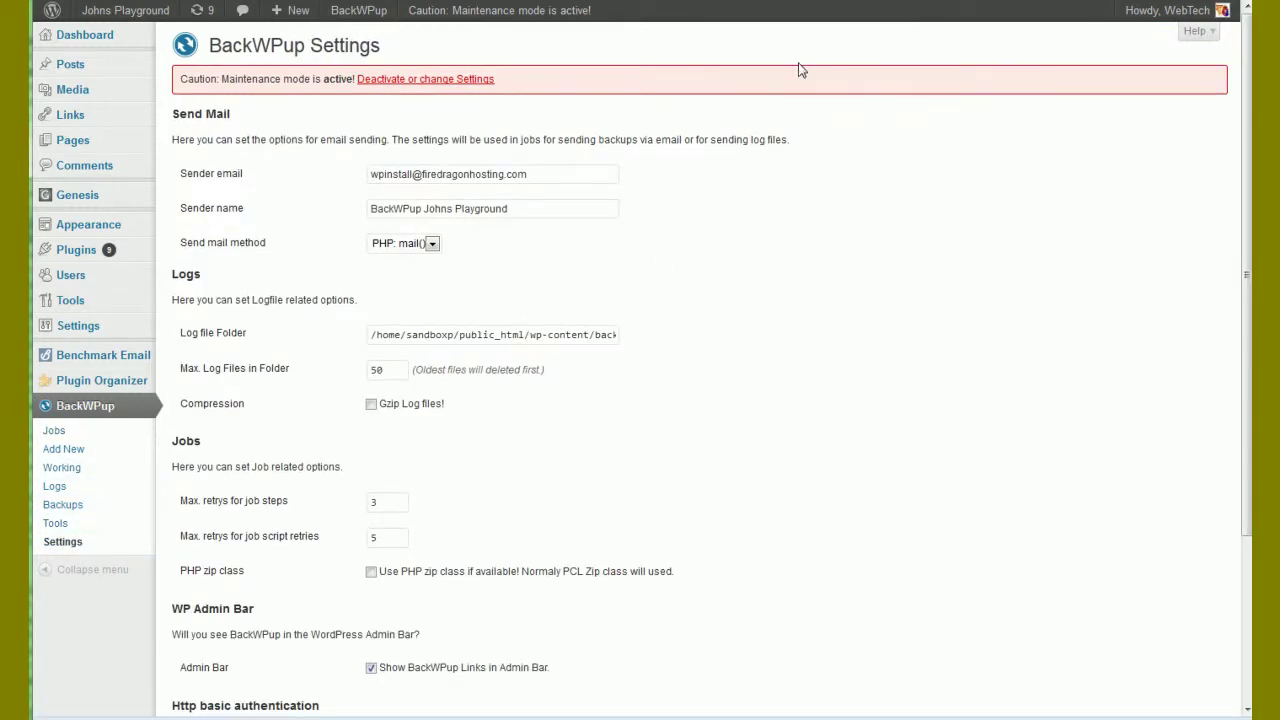
{"action": "scroll", "coordinate": [806, 135], "scroll_direction": "down", "scroll_amount": 2}
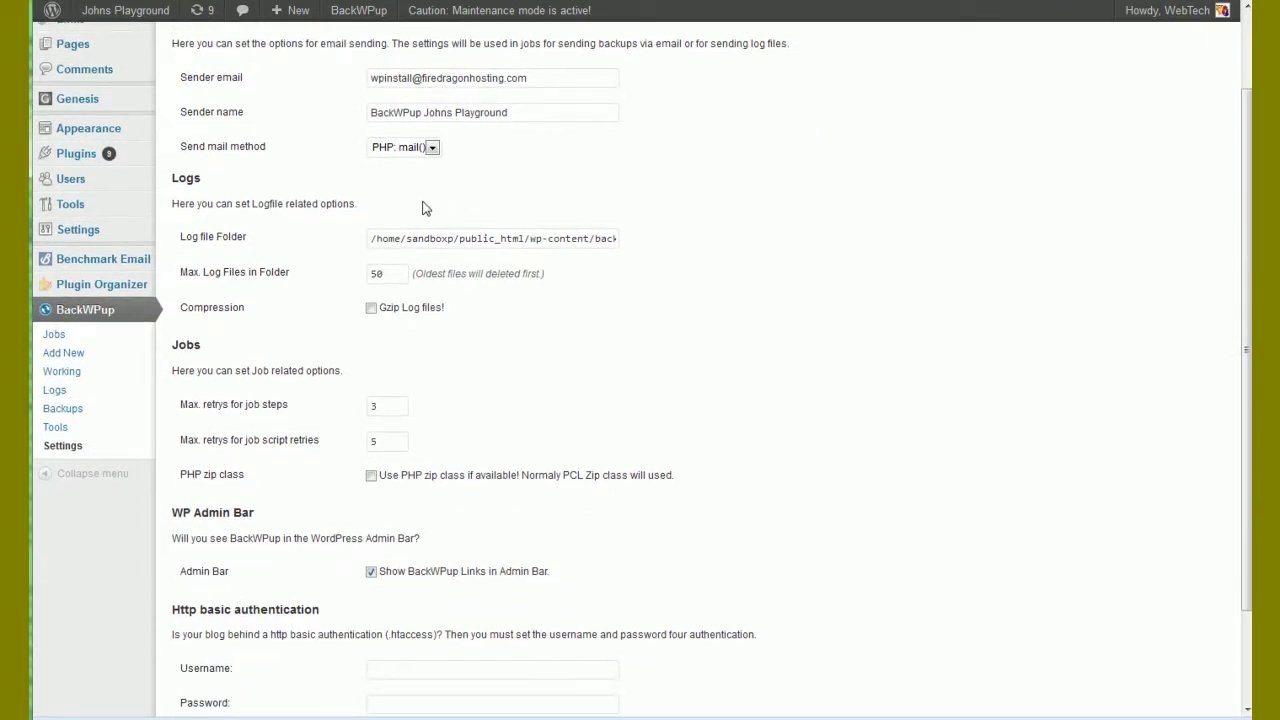
{"action": "scroll", "coordinate": [416, 237], "scroll_direction": "down", "scroll_amount": 1}
{"action": "scroll", "coordinate": [418, 237], "scroll_direction": "down", "scroll_amount": 1}
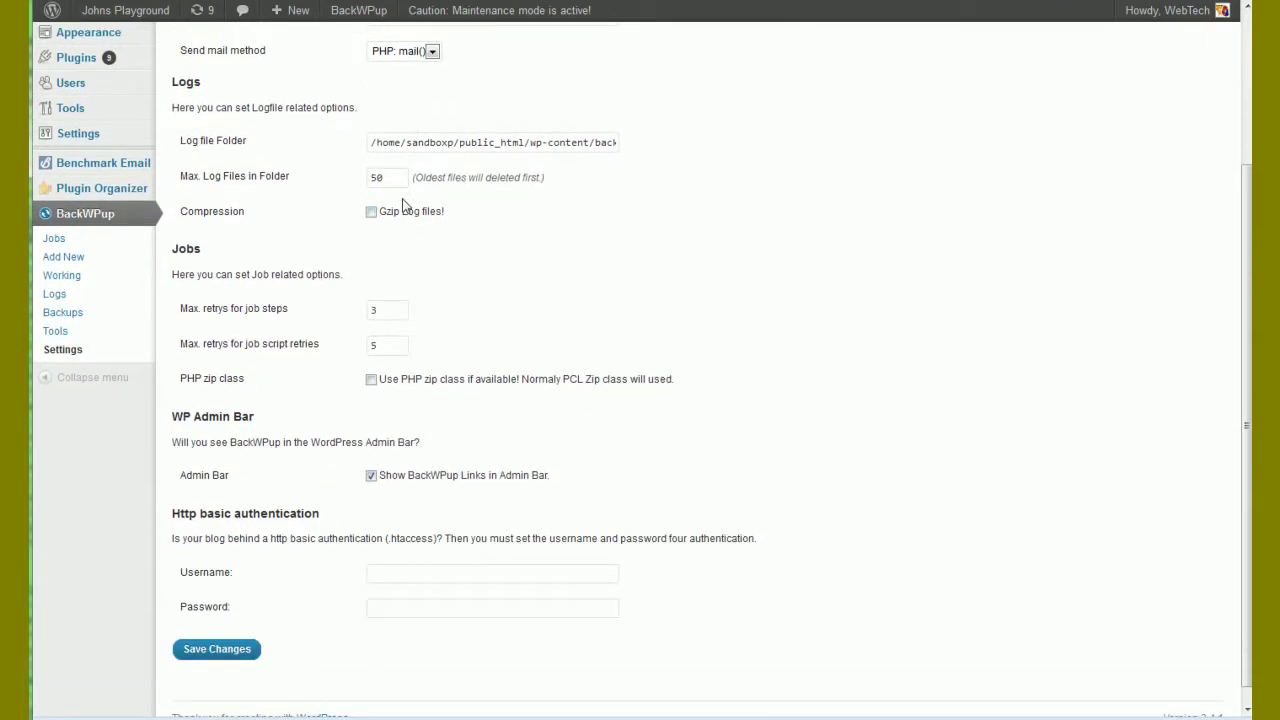
{"action": "scroll", "coordinate": [403, 177], "scroll_direction": "down", "scroll_amount": 1}
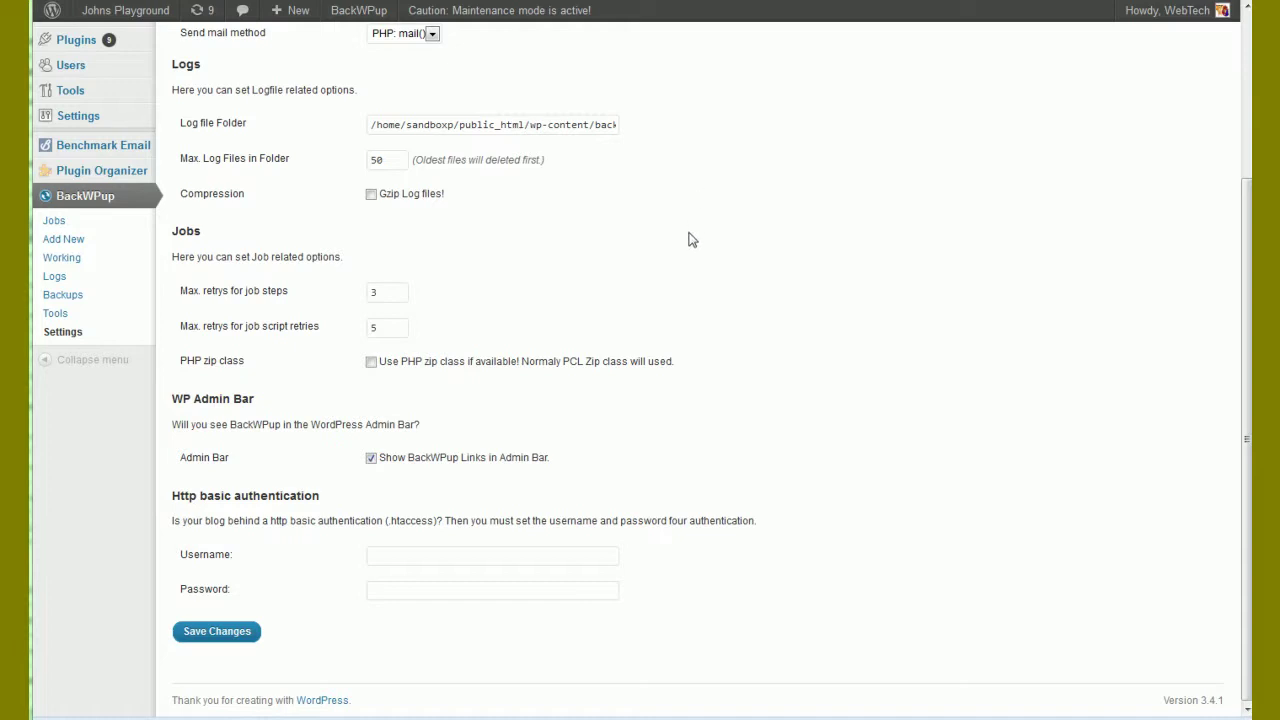
{"action": "left_click", "coordinate": [405, 558]}
{"action": "left_click", "coordinate": [400, 590]}
{"action": "scroll", "coordinate": [540, 480], "scroll_direction": "up", "scroll_amount": 5}
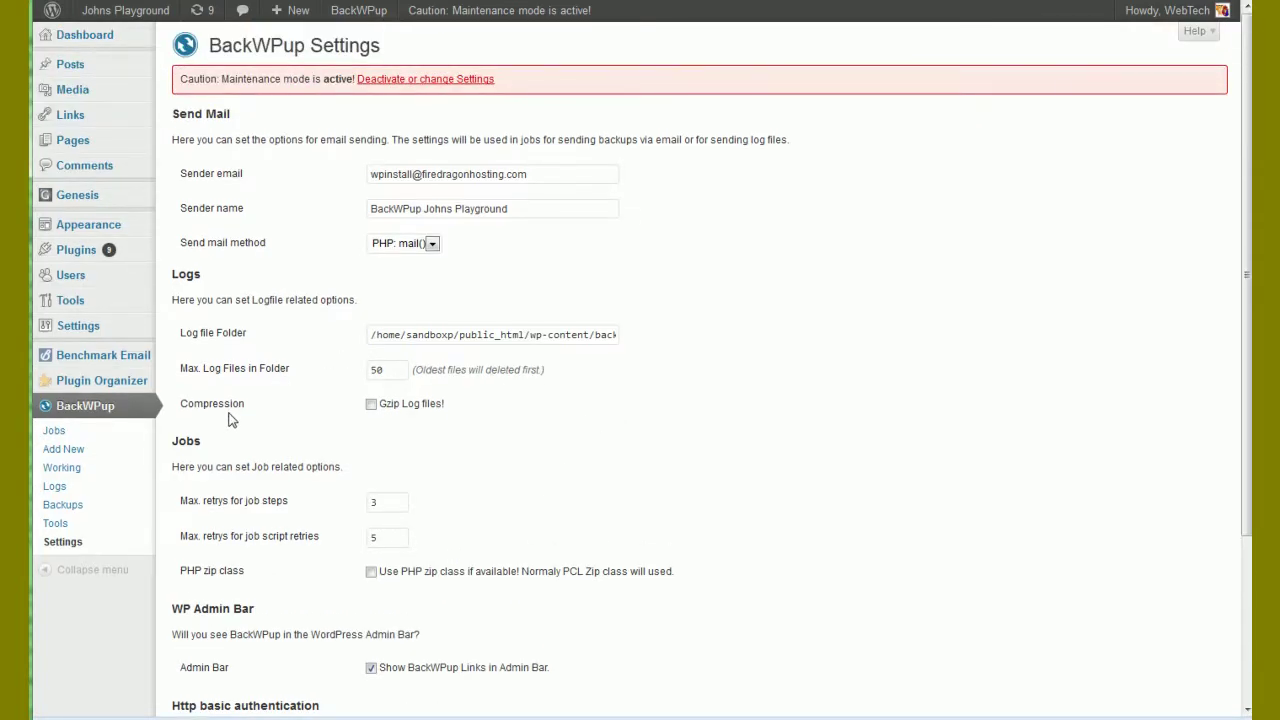
Look through BackWPup's Tools, Backups, Logs and Jobs pages.
{"action": "left_click", "coordinate": [66, 524]}
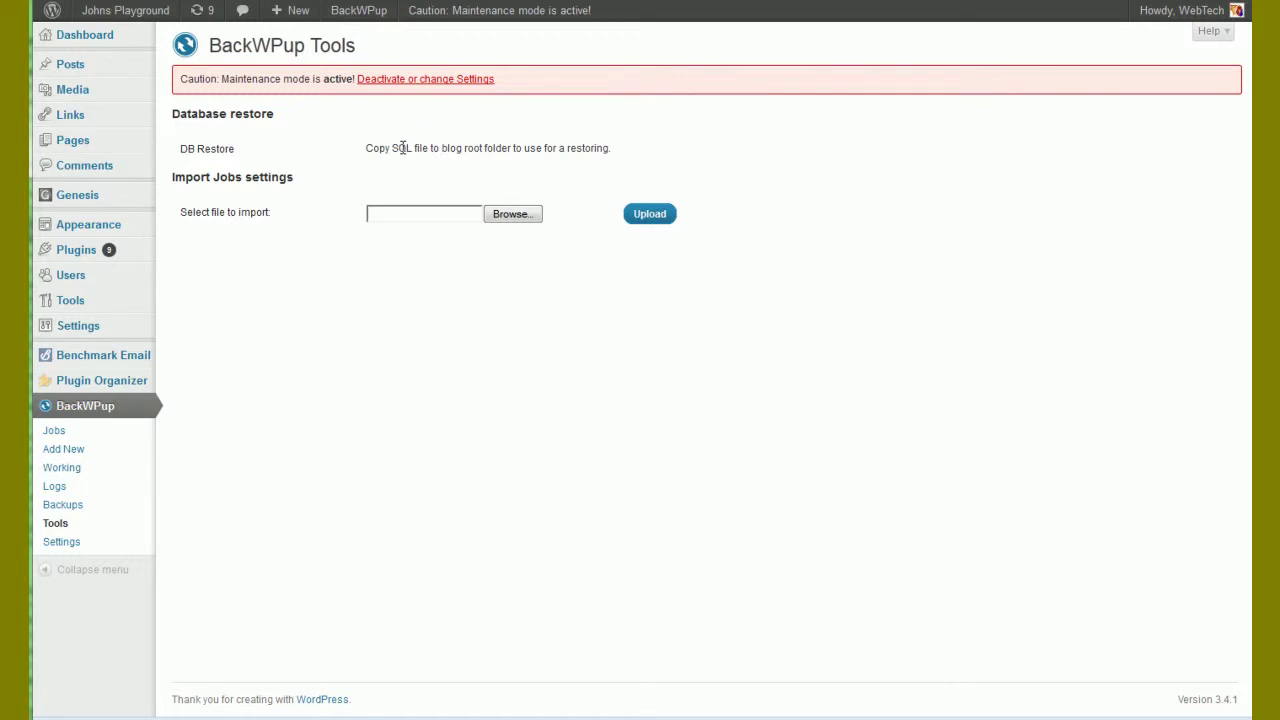
{"action": "left_click", "coordinate": [80, 511]}
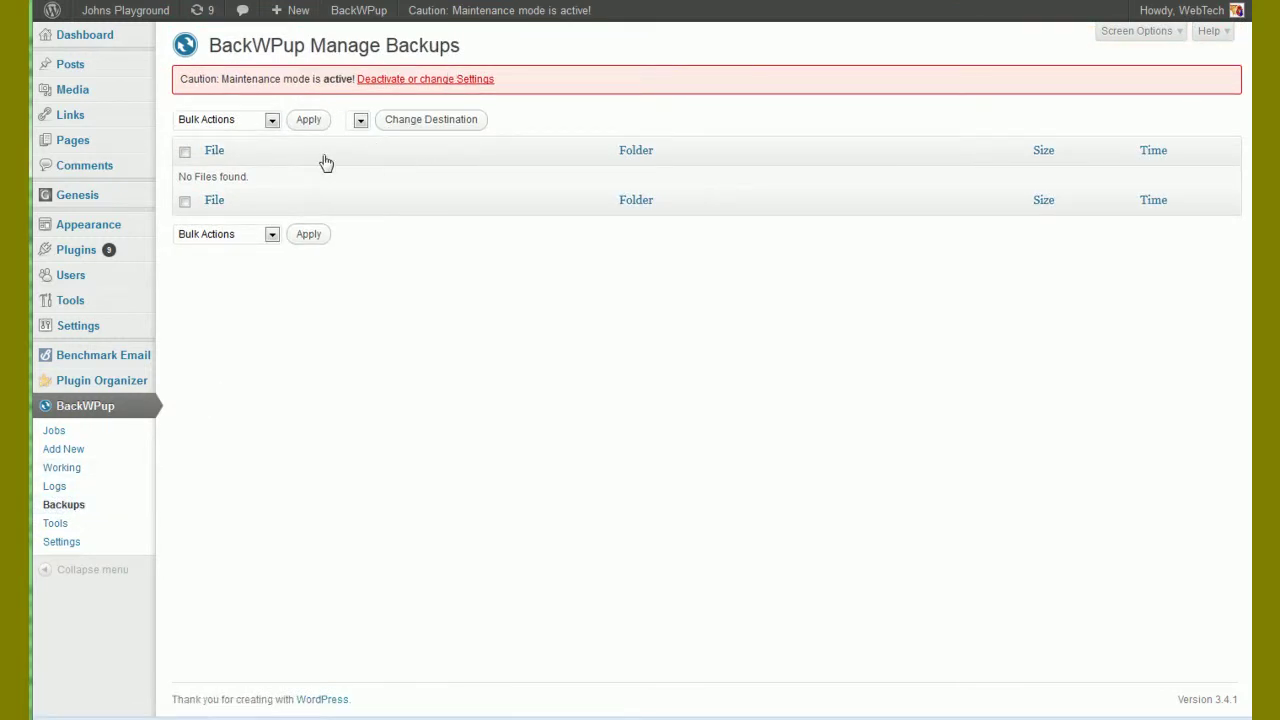
{"action": "left_click", "coordinate": [54, 487]}
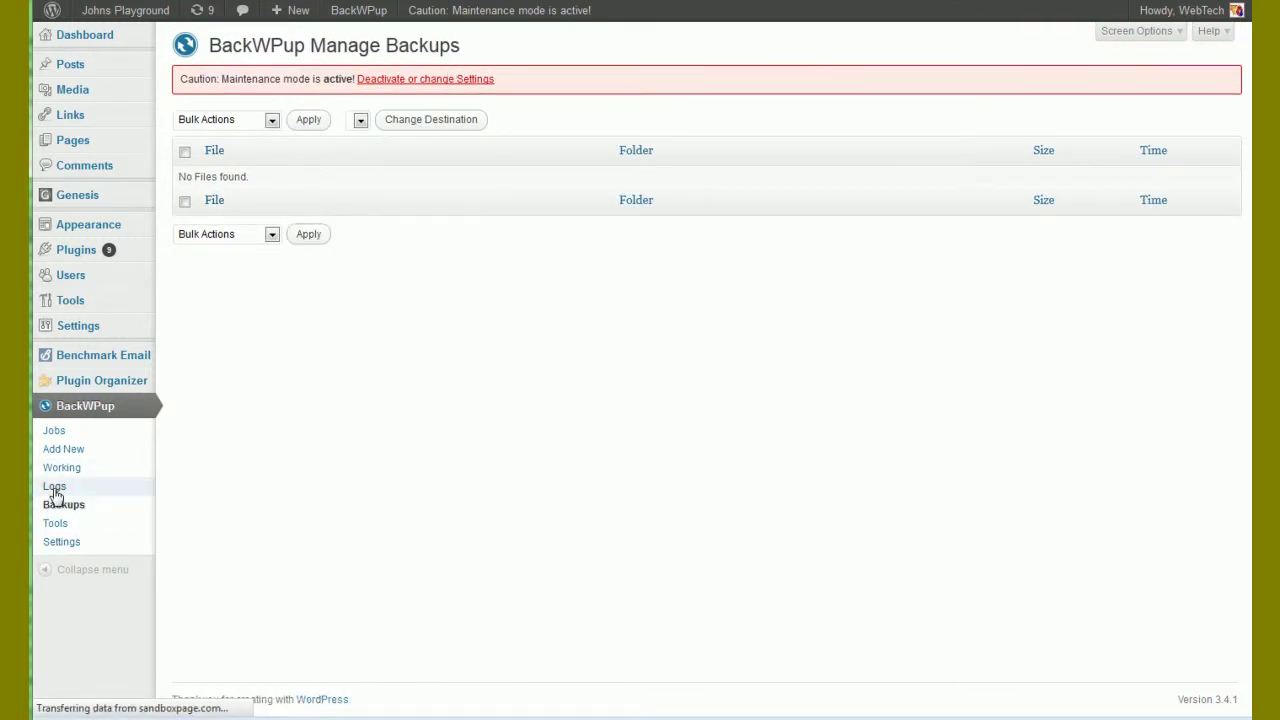
{"action": "left_click", "coordinate": [66, 432]}
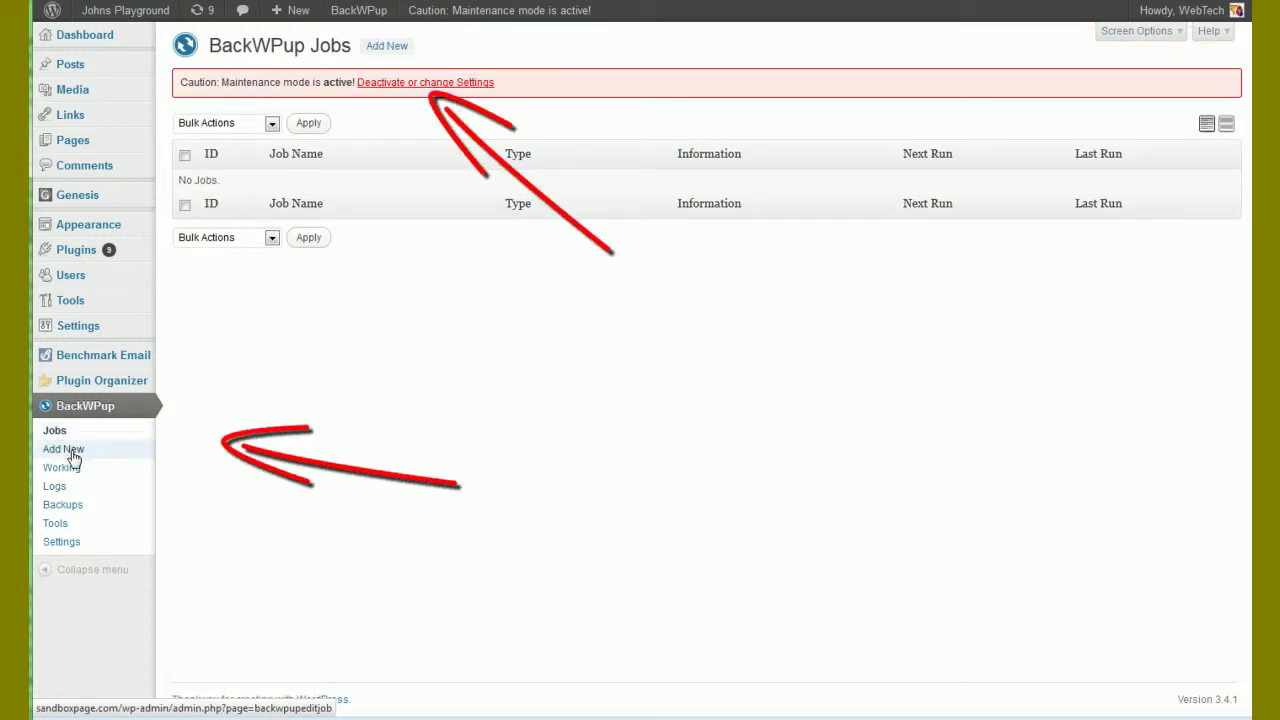
Add a new BackWPup job and name it "Backup".
{"action": "left_click", "coordinate": [393, 52]}
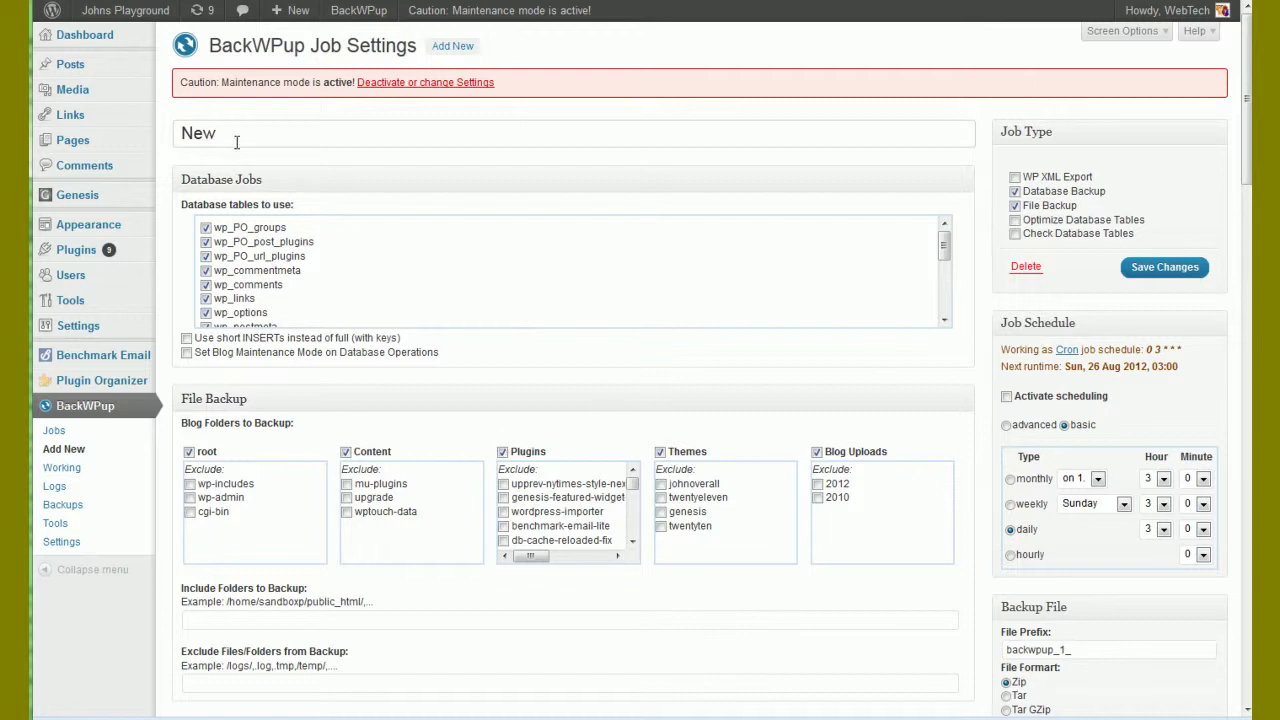
{"action": "left_click_drag", "start_coordinate": [229, 134], "coordinate": [143, 146]}
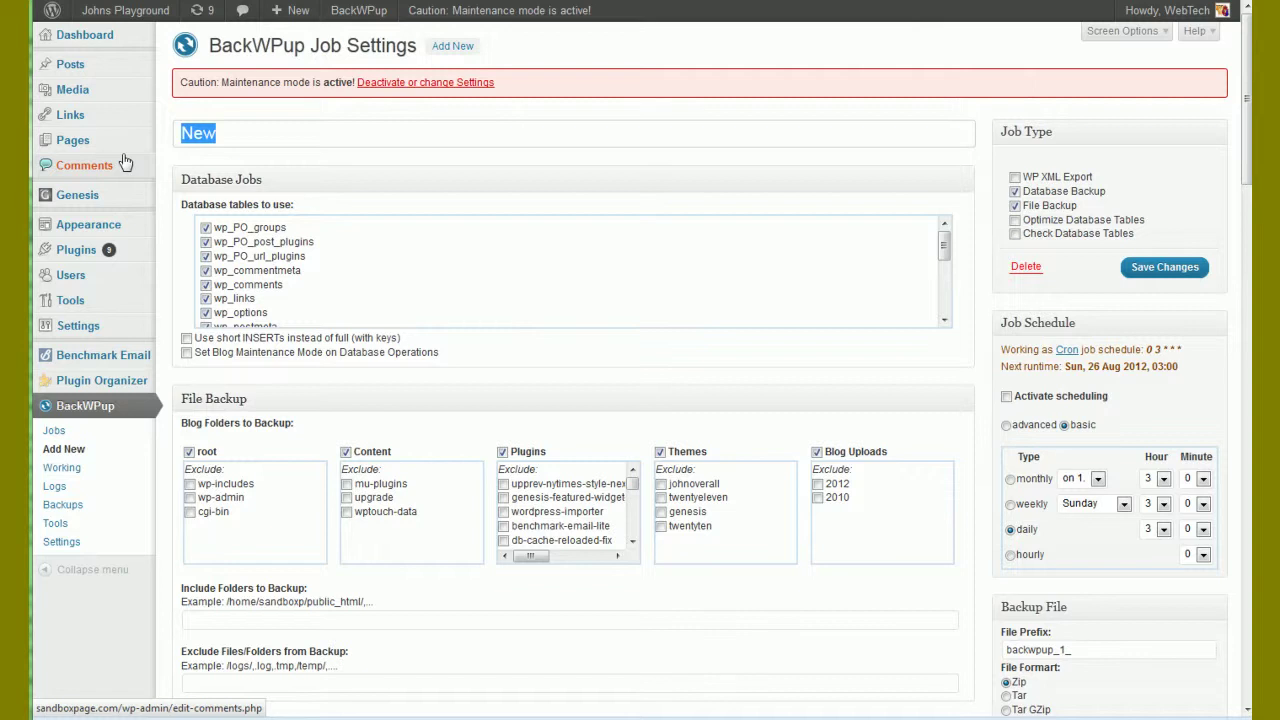
{"action": "type", "text": "Backup"}
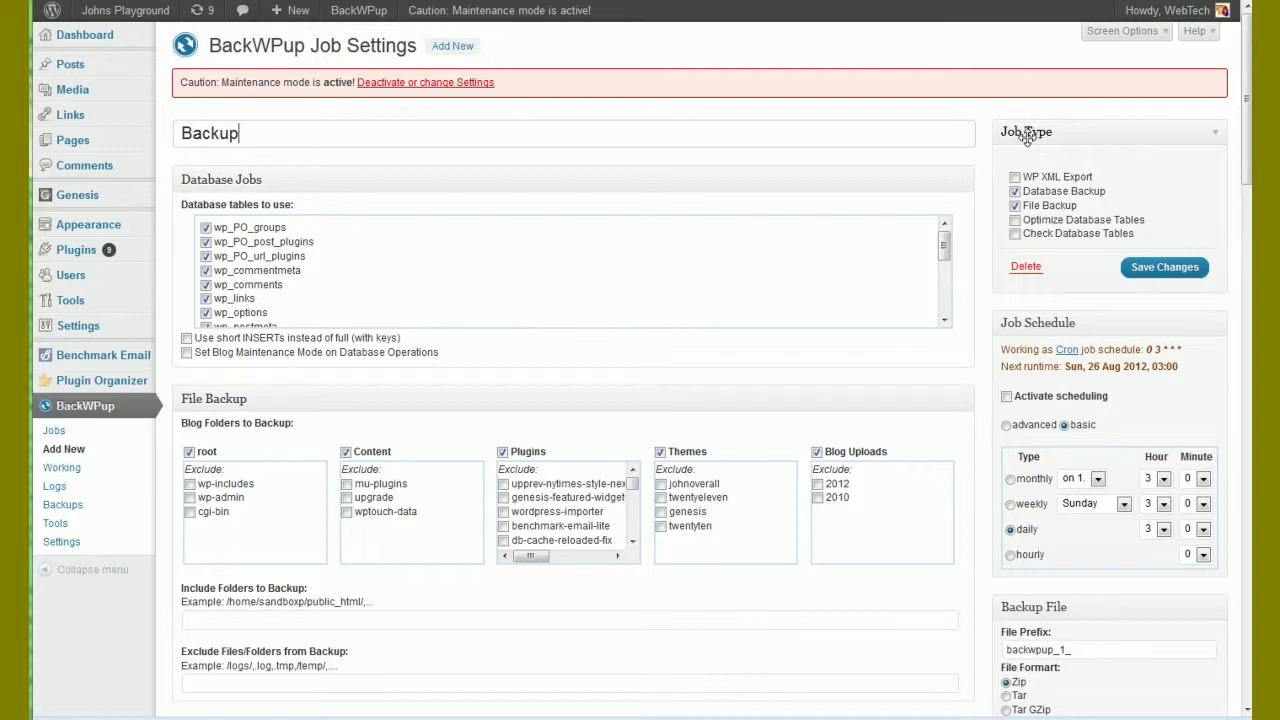
Review the job's type and database table selection, and enable blog maintenance mode during database operations.
{"action": "left_click", "coordinate": [1016, 206]}
{"action": "left_click_drag", "start_coordinate": [944, 250], "coordinate": [943, 304]}
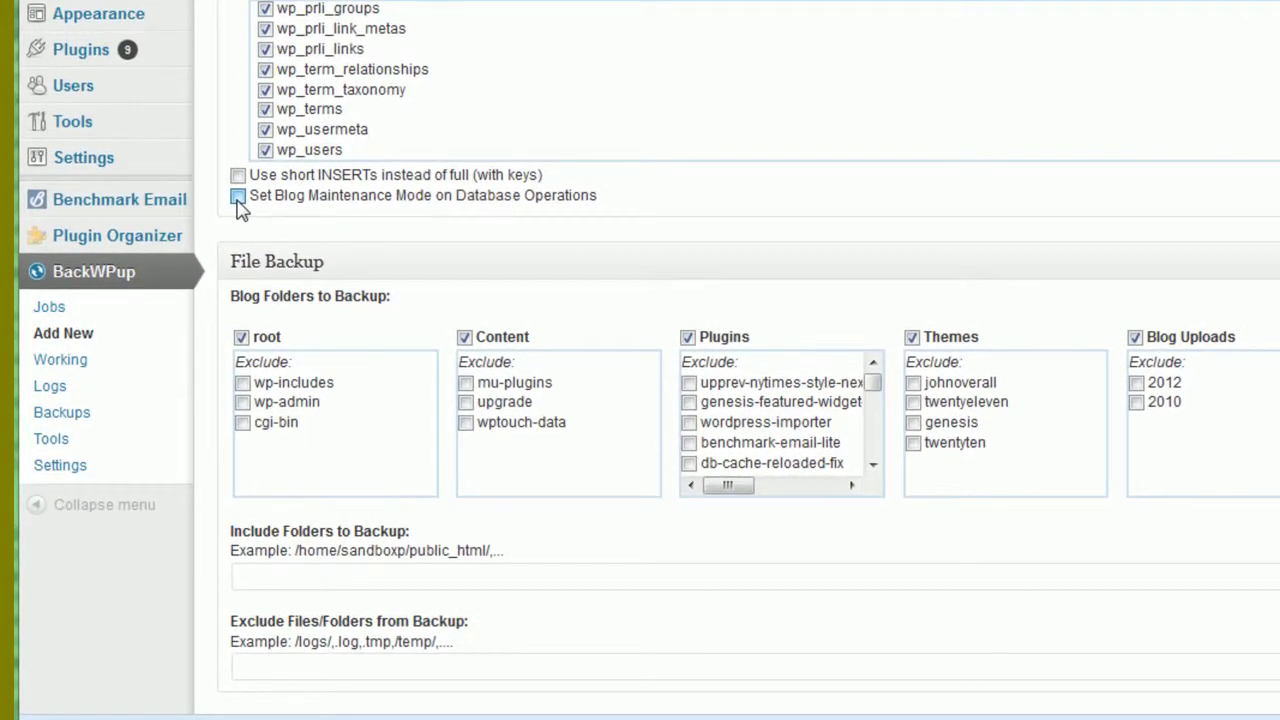
{"action": "left_click", "coordinate": [187, 355]}
{"action": "scroll", "coordinate": [371, 200], "scroll_direction": "down", "scroll_amount": 3}
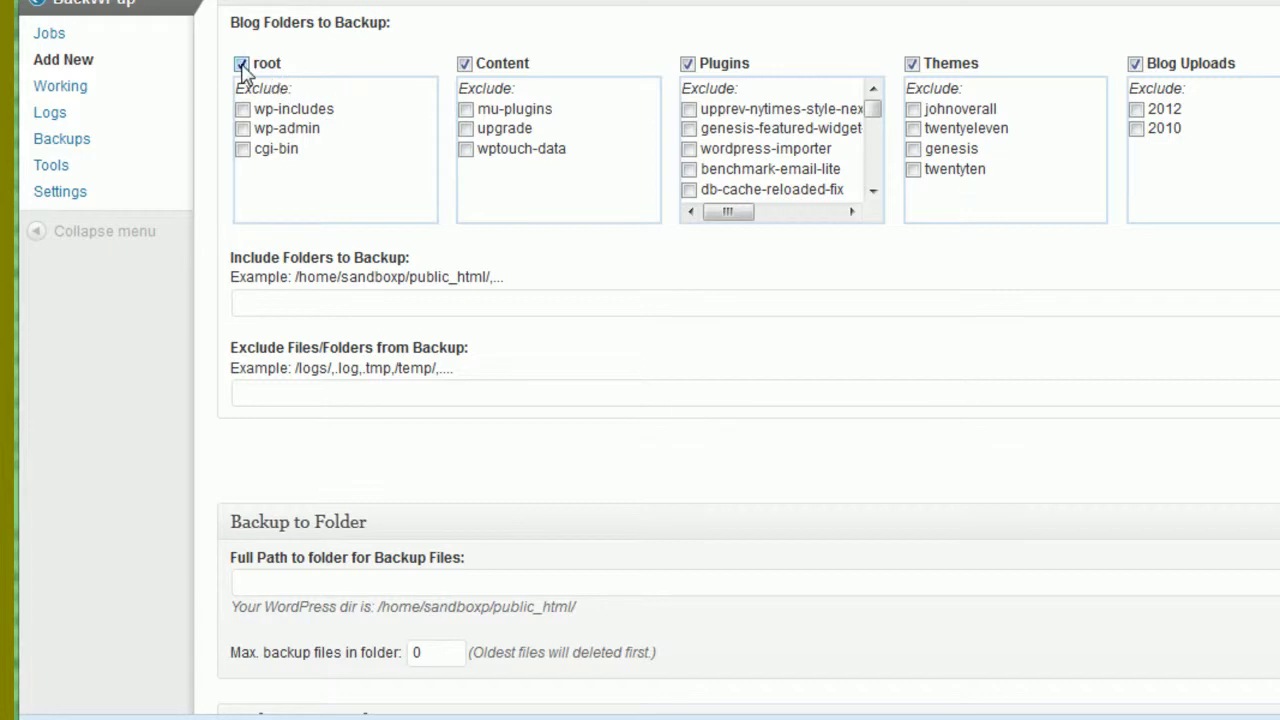
{"action": "left_click", "coordinate": [242, 109]}
{"action": "left_click", "coordinate": [243, 129]}
{"action": "left_click", "coordinate": [243, 149]}
{"action": "left_click", "coordinate": [243, 129]}
{"action": "left_click", "coordinate": [242, 109]}
{"action": "left_click", "coordinate": [243, 129]}
{"action": "left_click", "coordinate": [243, 129]}
{"action": "left_click", "coordinate": [243, 149]}
Exclude mu-plugins, wptouch-data, the genesis-featured-widget and benchmark-email-lite plugins, the twentyeleven and twentyten themes, and the 2010 uploads from the file backup.
{"action": "left_click", "coordinate": [466, 110]}
{"action": "left_click", "coordinate": [466, 152]}
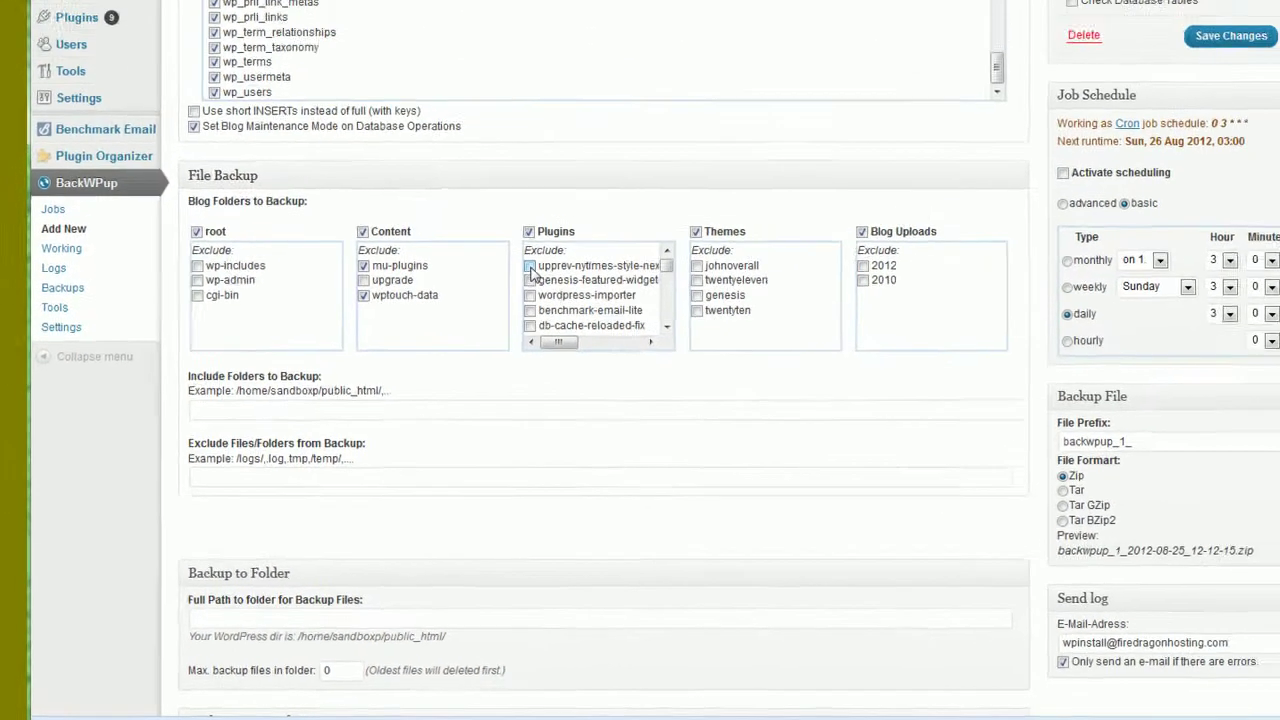
{"action": "left_click", "coordinate": [688, 109]}
{"action": "left_click", "coordinate": [688, 129]}
{"action": "left_click", "coordinate": [504, 336]}
{"action": "scroll", "coordinate": [530, 320], "scroll_direction": "down", "scroll_amount": 1}
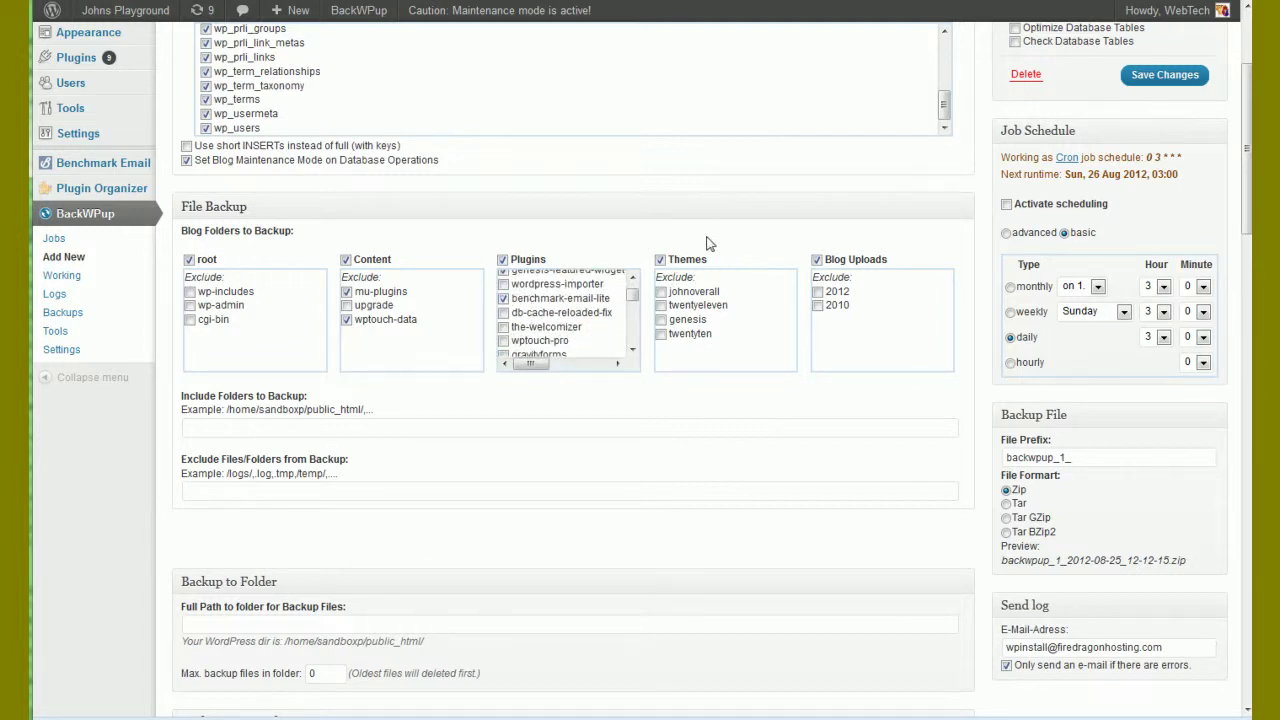
{"action": "left_click", "coordinate": [661, 335]}
{"action": "left_click", "coordinate": [818, 306]}
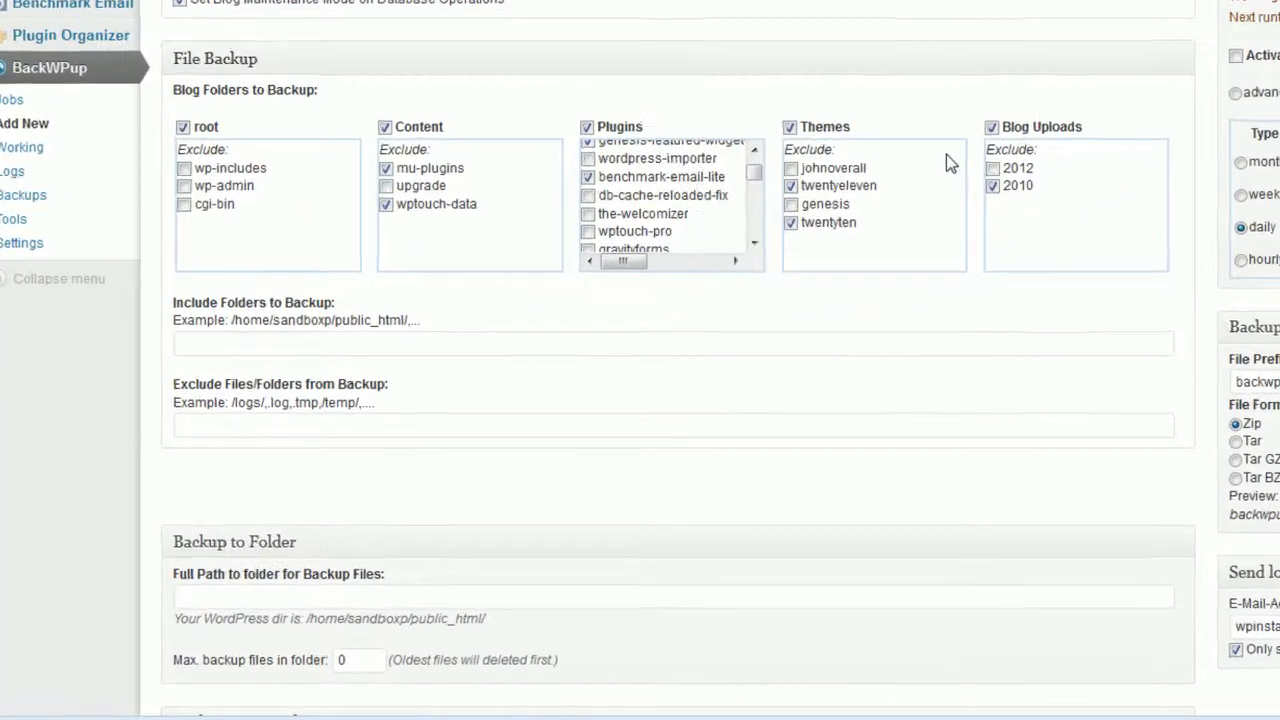
Review the include and exclude folder fields and the folder, e-mail and FTP server backup destinations of the job.
{"action": "scroll", "coordinate": [1000, 95], "scroll_direction": "down", "scroll_amount": 1}
{"action": "left_click", "coordinate": [293, 166]}
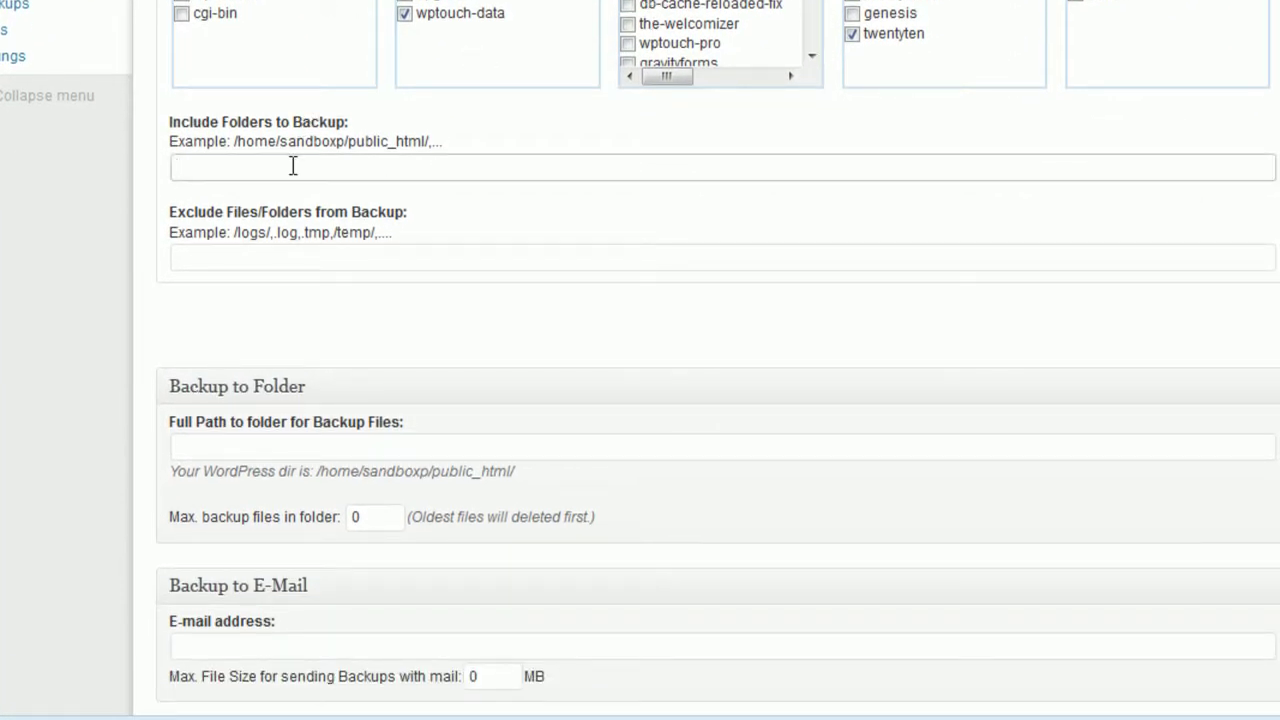
{"action": "left_click_drag", "start_coordinate": [234, 141], "coordinate": [431, 143]}
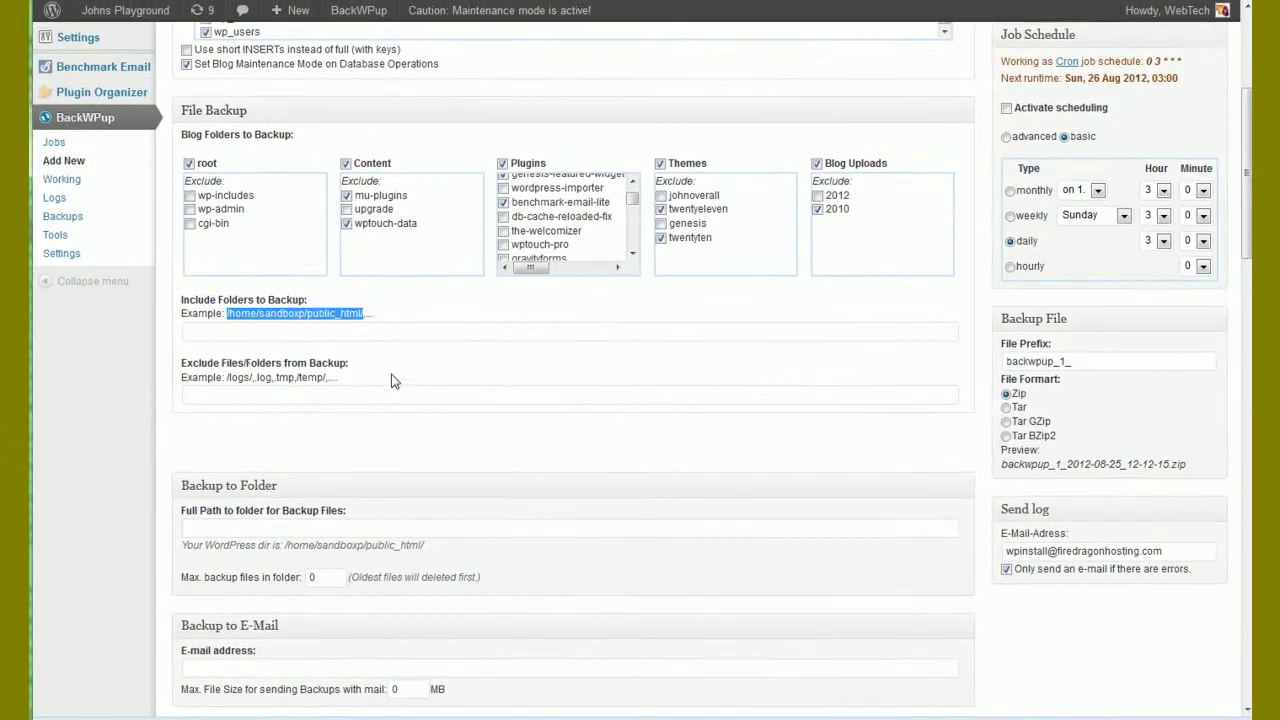
{"action": "scroll", "coordinate": [434, 421], "scroll_direction": "down", "scroll_amount": 1}
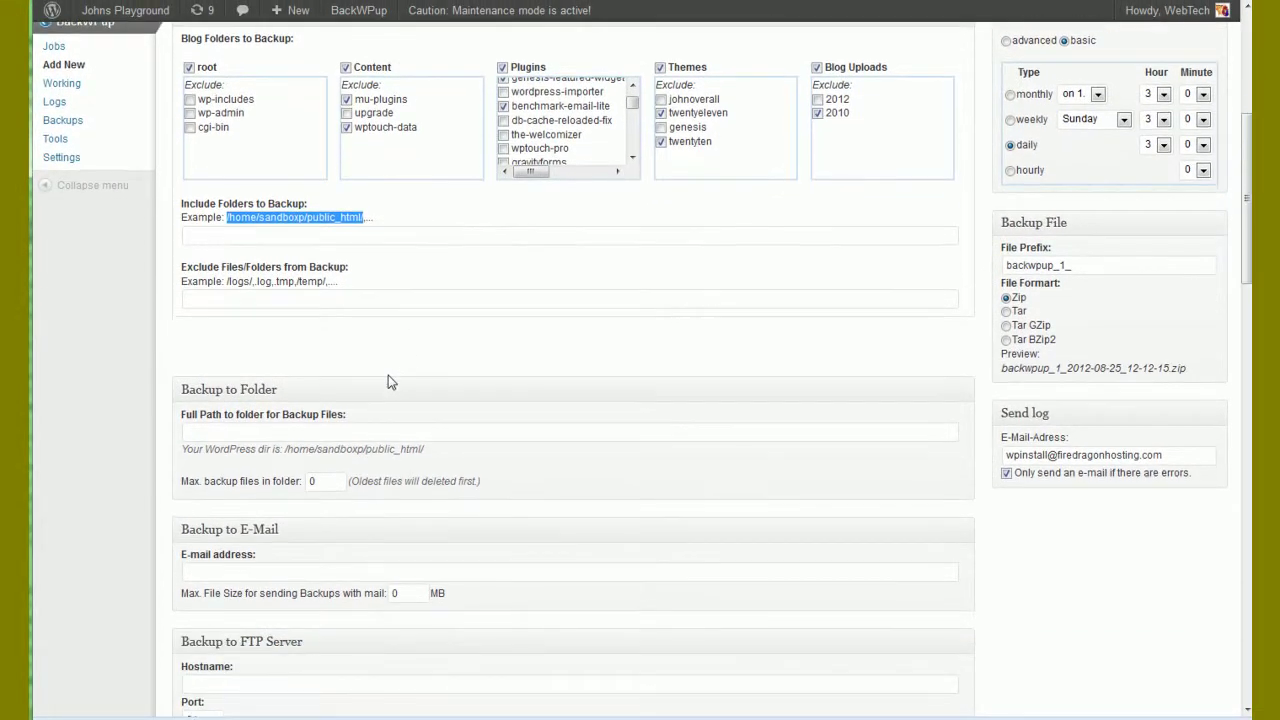
{"action": "scroll", "coordinate": [388, 376], "scroll_direction": "down", "scroll_amount": 1}
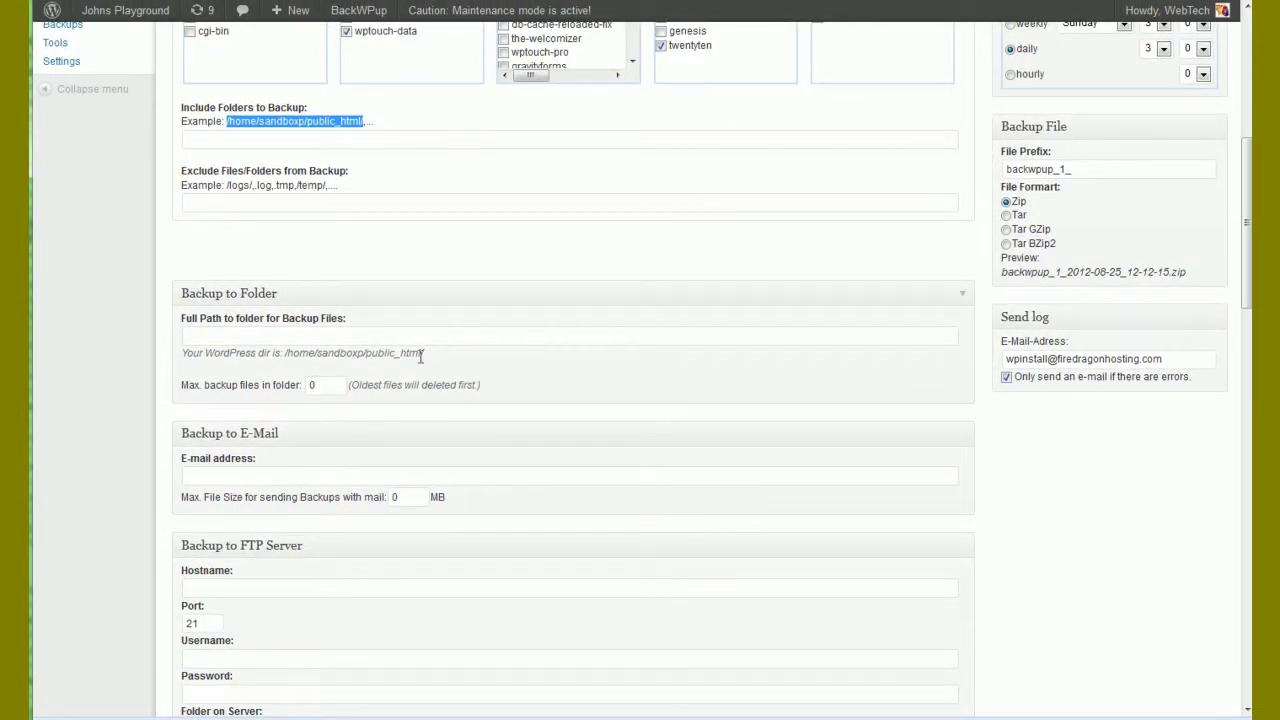
{"action": "scroll", "coordinate": [555, 334], "scroll_direction": "down", "scroll_amount": 1}
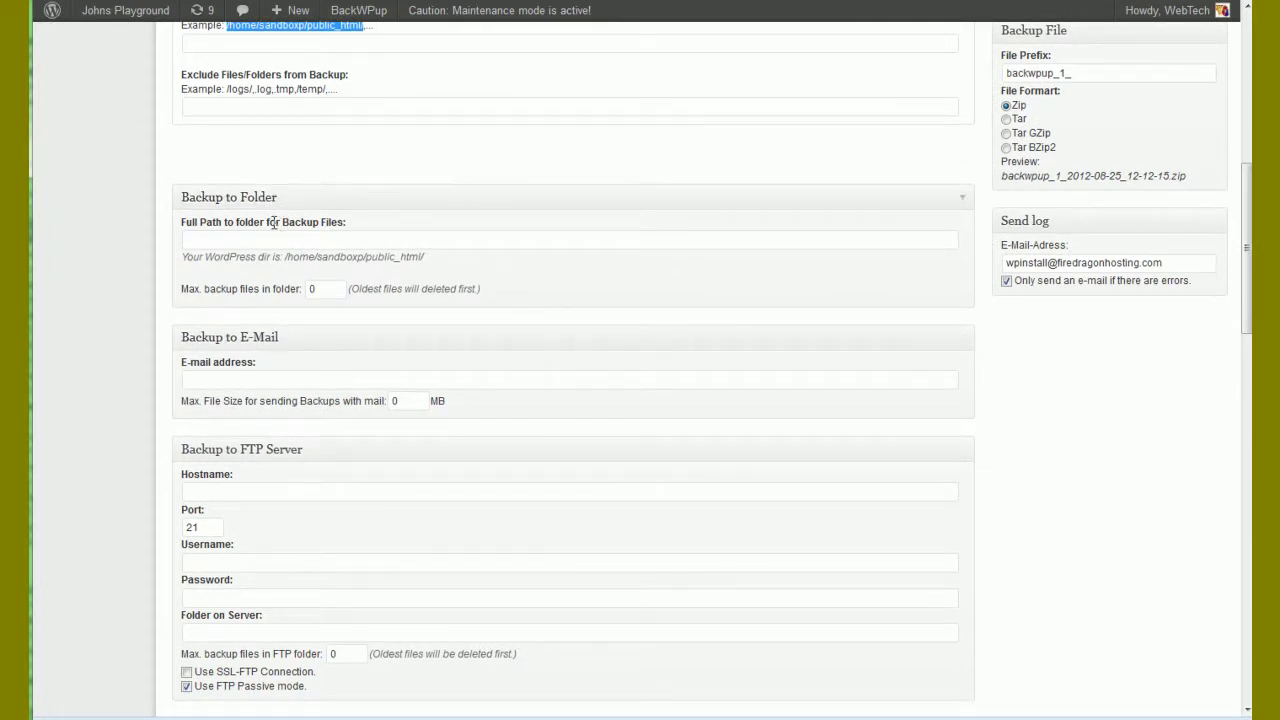
{"action": "left_click", "coordinate": [242, 238]}
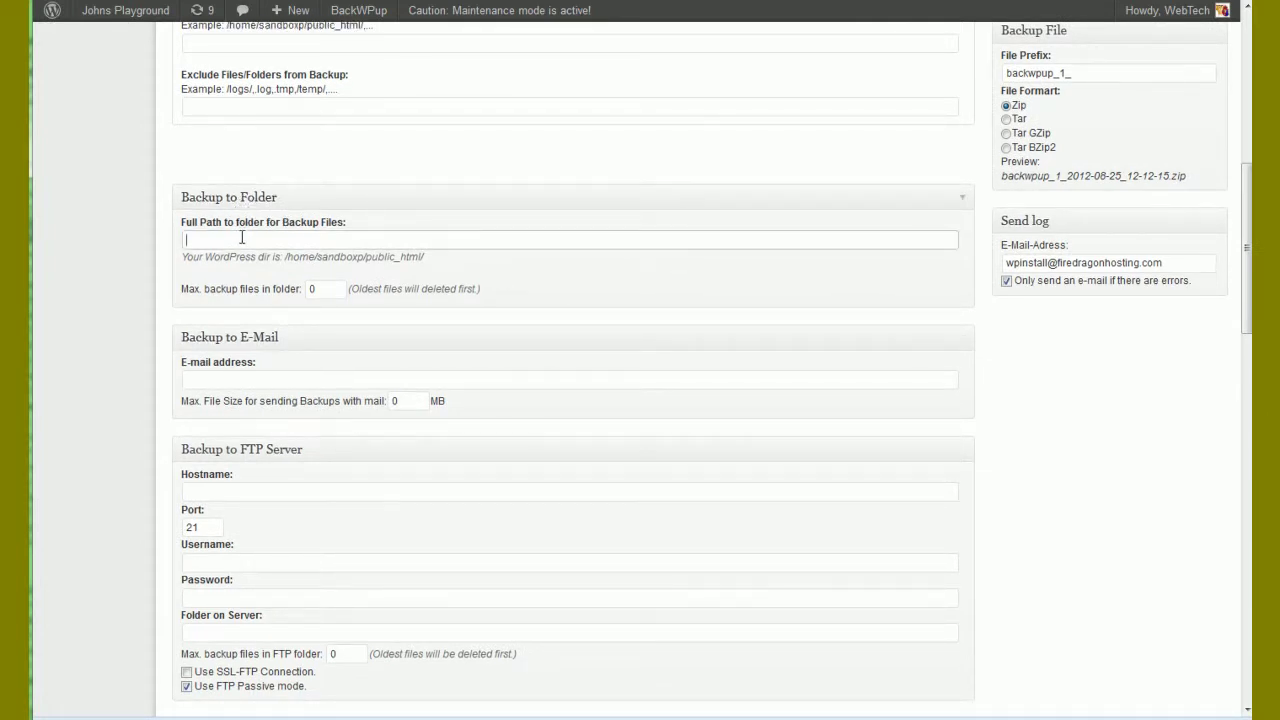
{"action": "scroll", "coordinate": [475, 268], "scroll_direction": "down", "scroll_amount": 2}
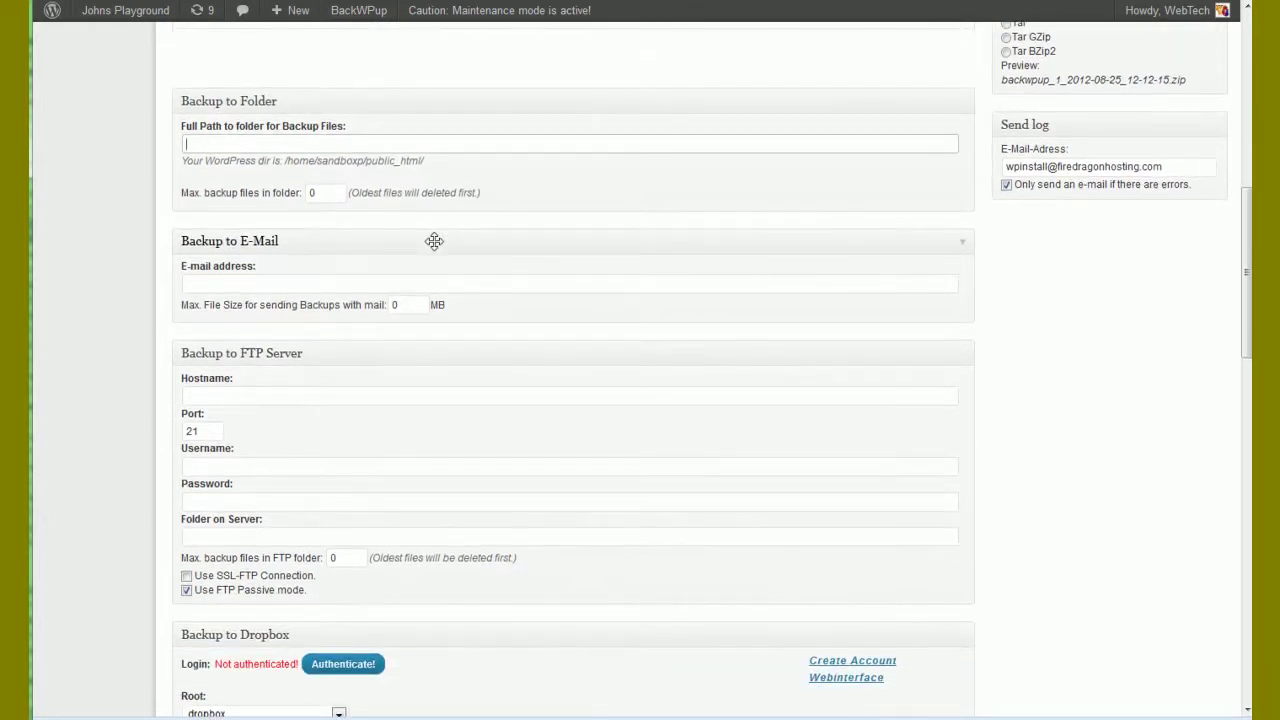
{"action": "left_click", "coordinate": [261, 186]}
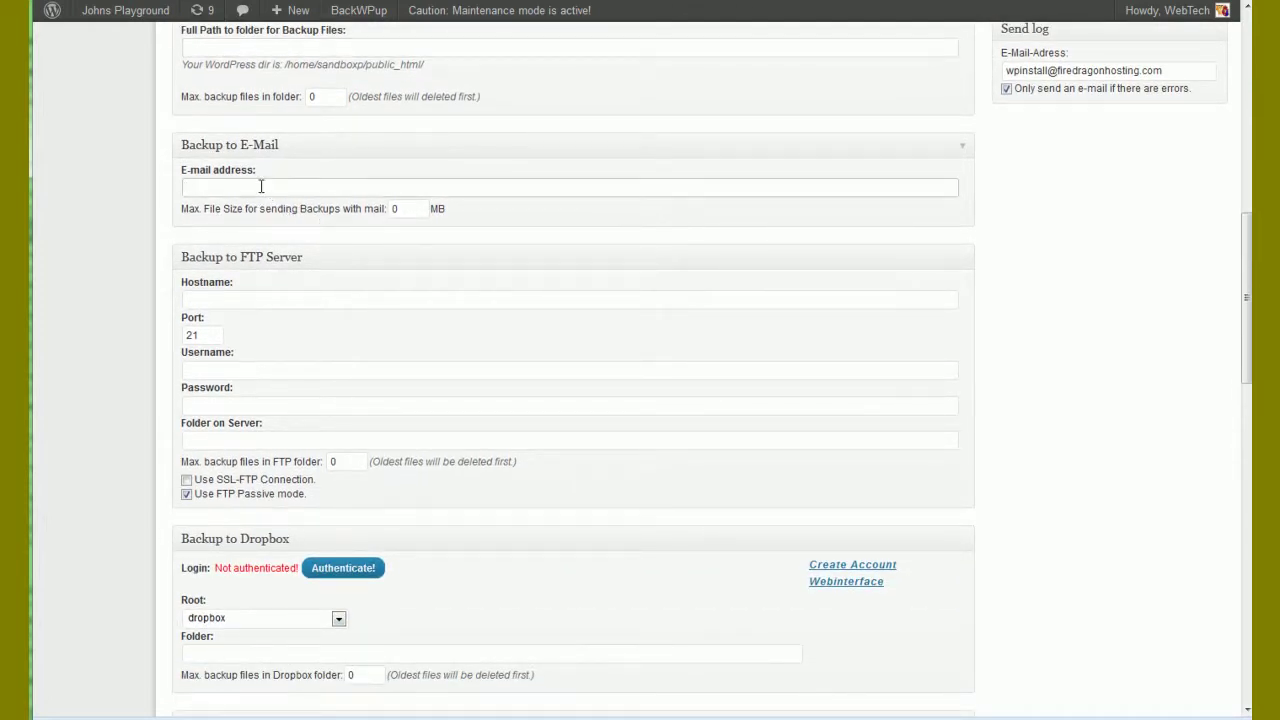
{"action": "double_click", "coordinate": [396, 209]}
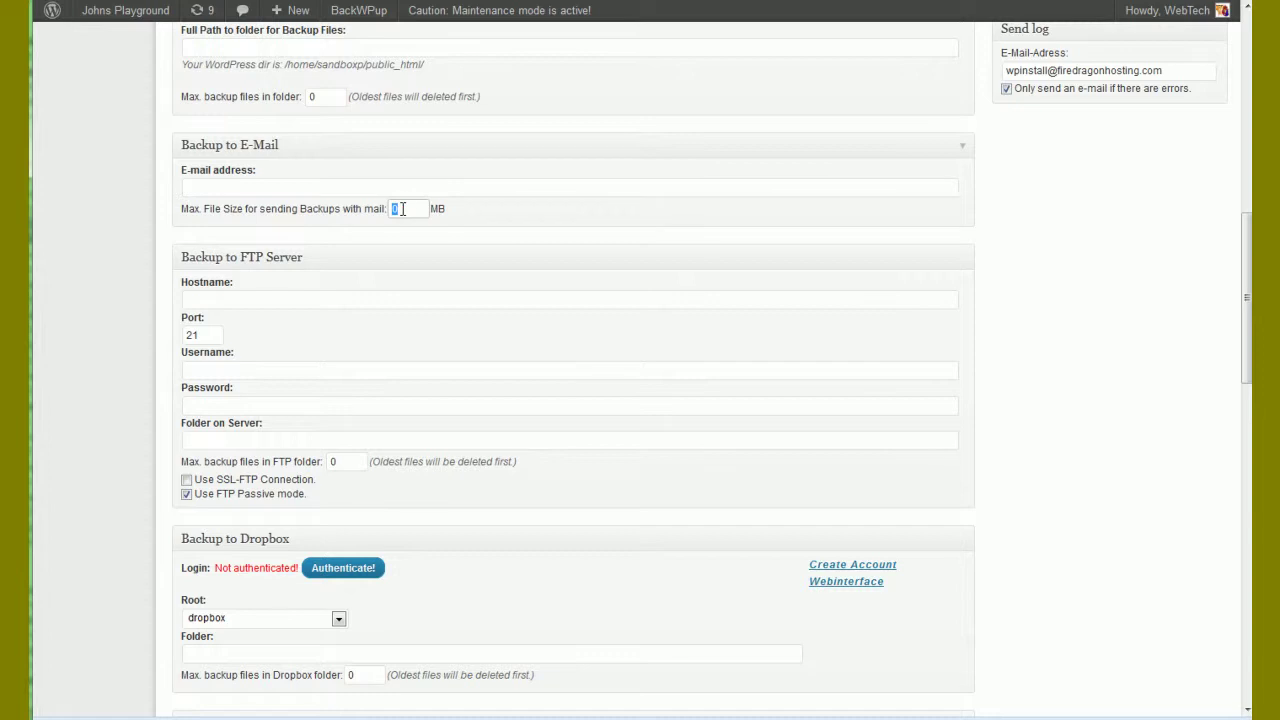
{"action": "scroll", "coordinate": [385, 206], "scroll_direction": "down", "scroll_amount": 1}
{"action": "left_click", "coordinate": [306, 202]}
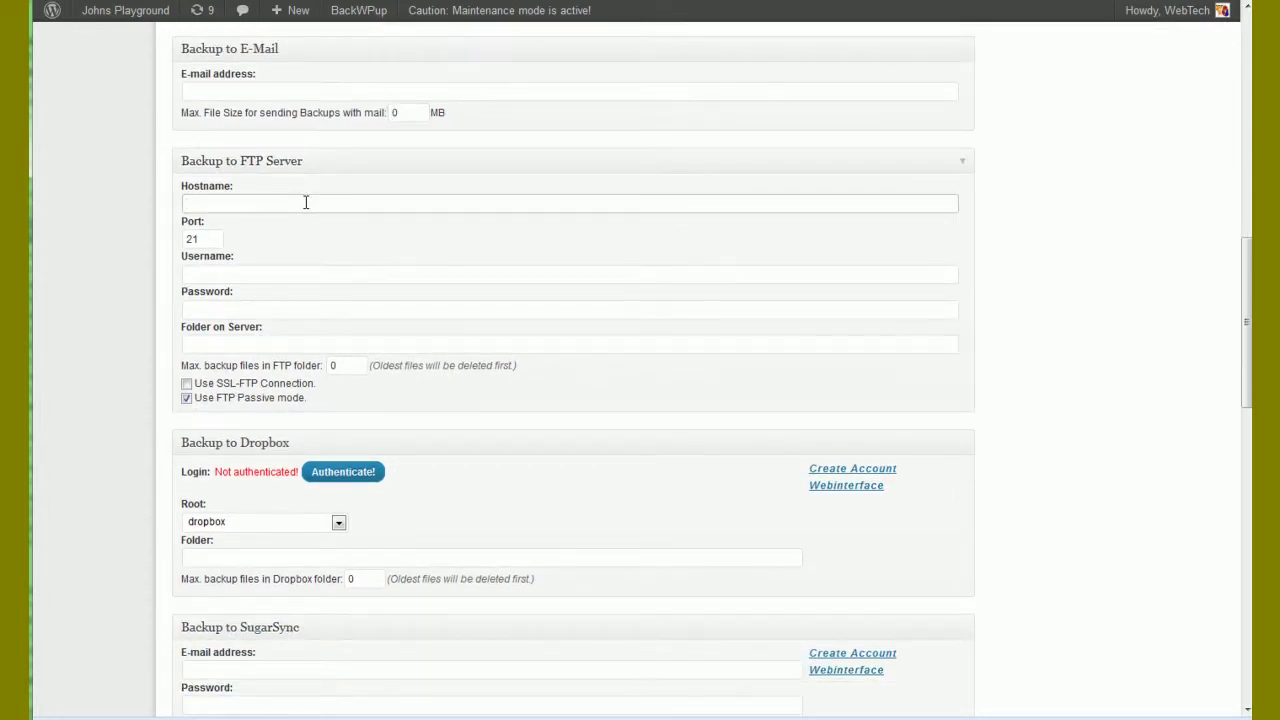
Review the Dropbox, SugarSync, Amazon S3, Google storage, Microsoft Azure and Rackspace Cloud backup destinations.
{"action": "scroll", "coordinate": [306, 202], "scroll_direction": "down", "scroll_amount": 3}
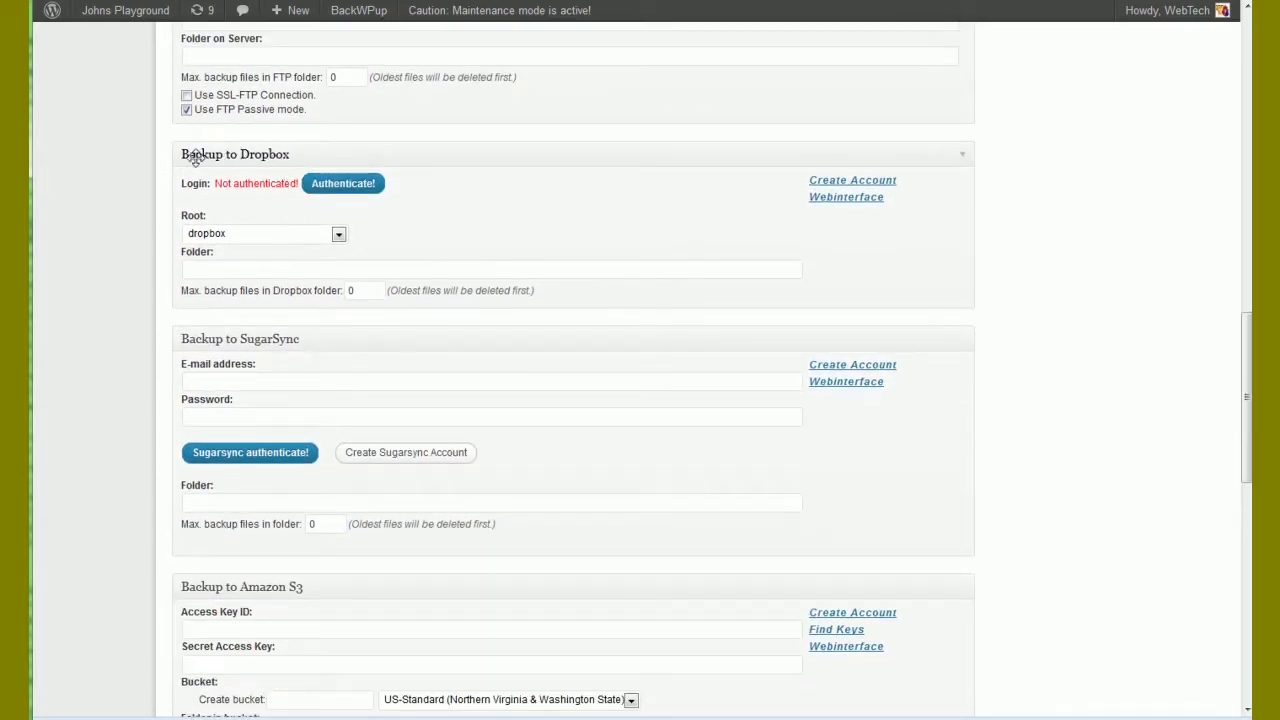
{"action": "left_click_drag", "start_coordinate": [181, 183], "coordinate": [252, 183]}
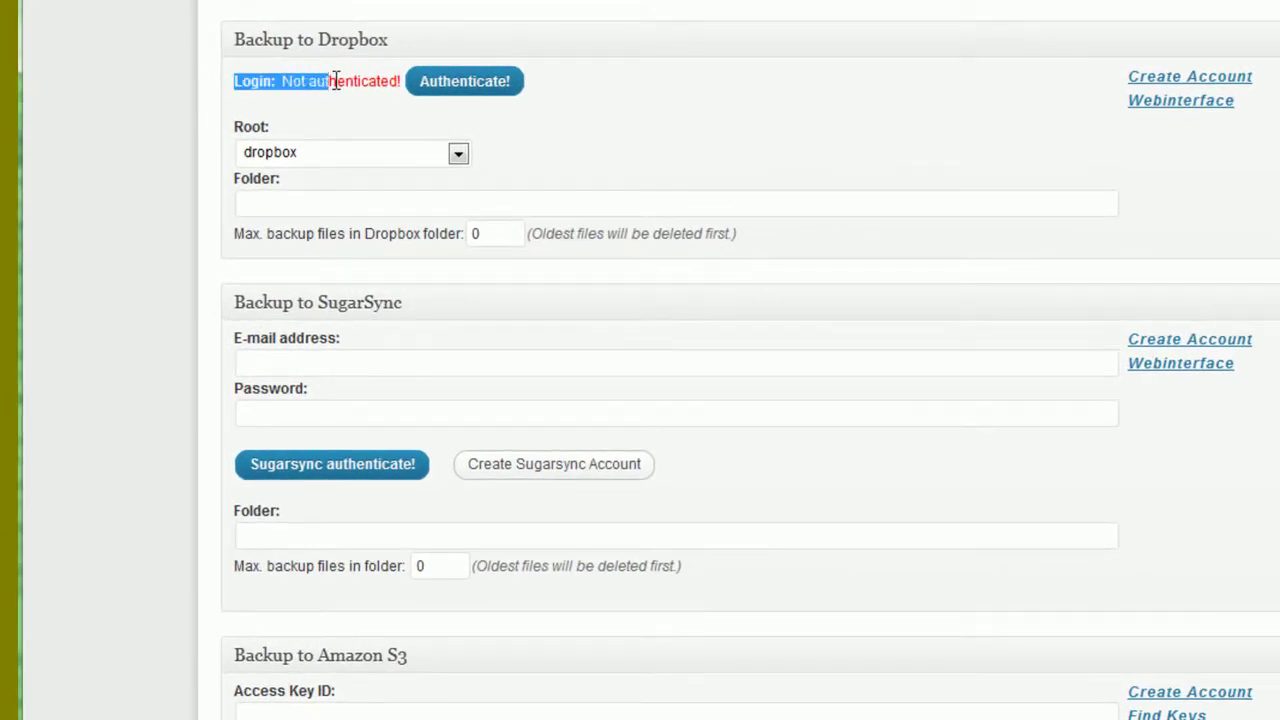
{"action": "left_click_drag", "start_coordinate": [336, 81], "coordinate": [408, 90]}
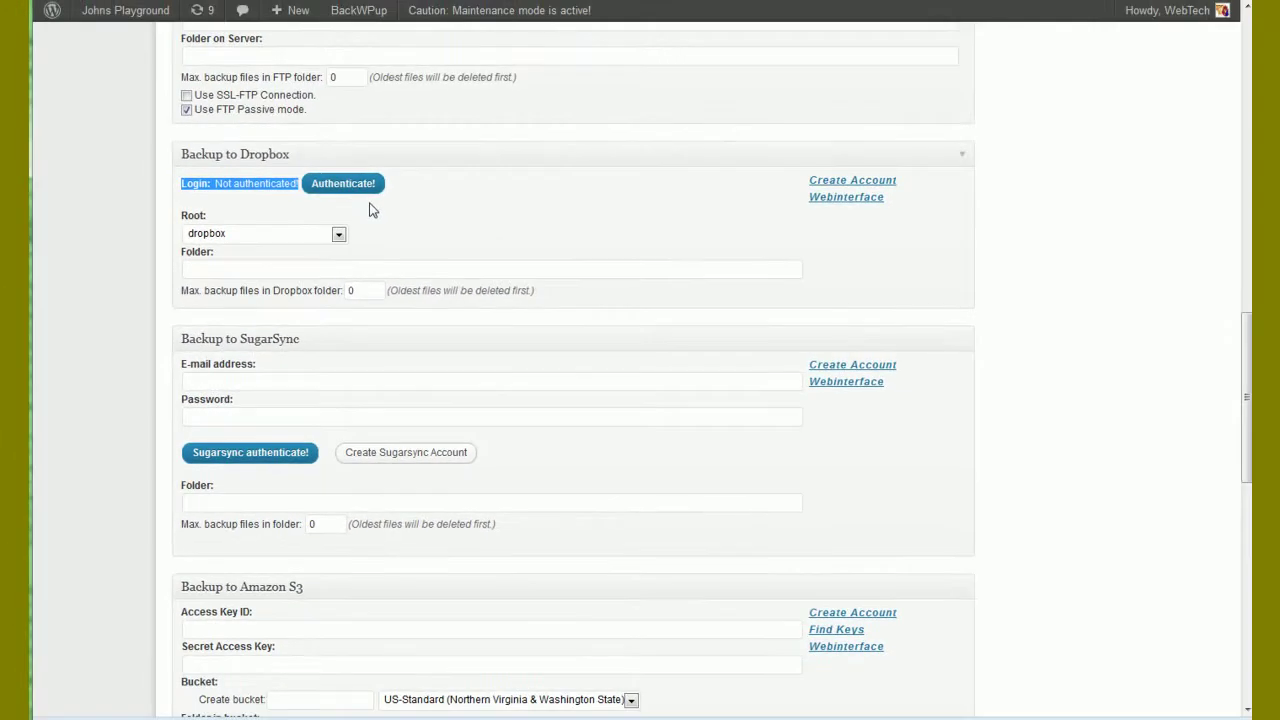
{"action": "scroll", "coordinate": [501, 109], "scroll_direction": "down", "scroll_amount": 2}
{"action": "scroll", "coordinate": [360, 200], "scroll_direction": "down", "scroll_amount": 2}
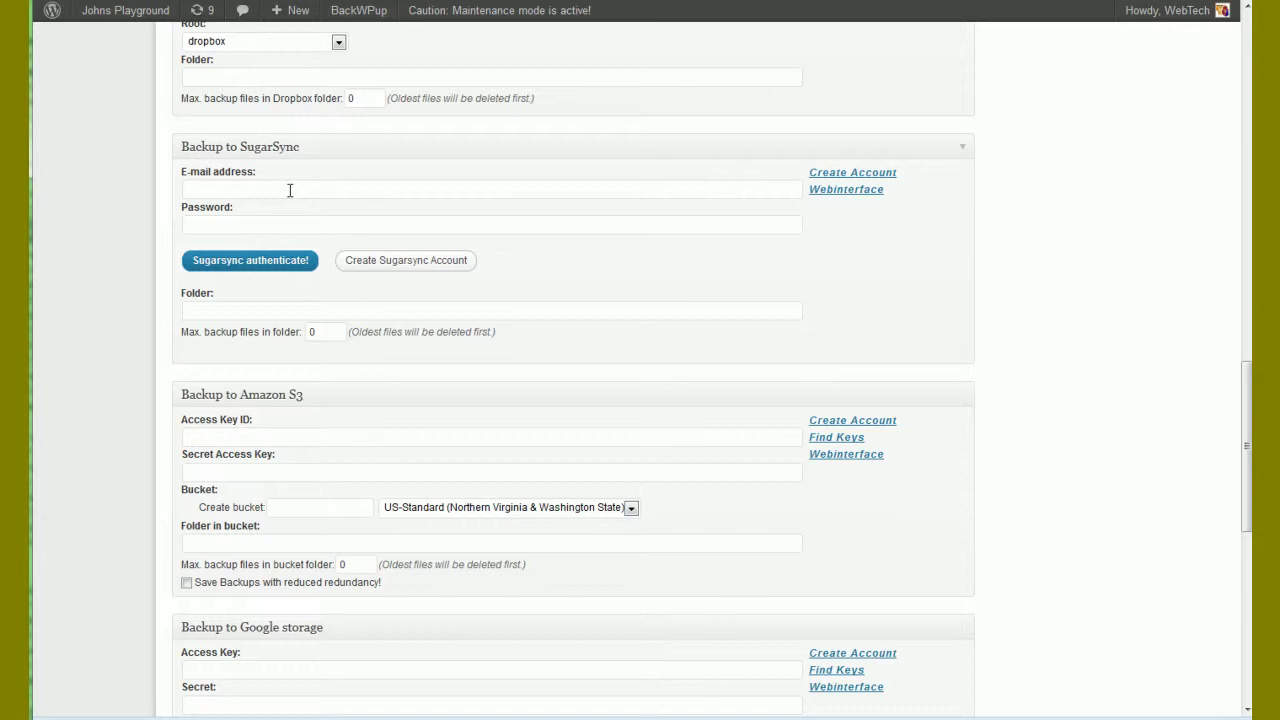
{"action": "scroll", "coordinate": [302, 204], "scroll_direction": "down", "scroll_amount": 4}
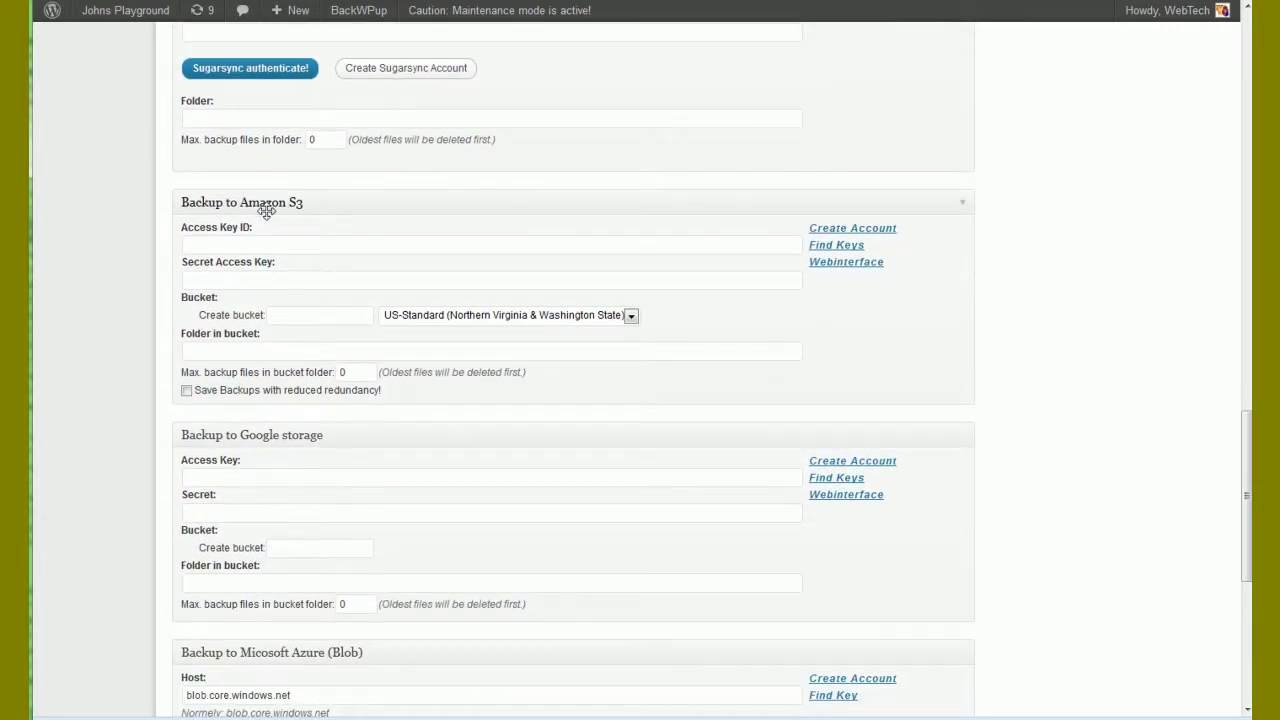
{"action": "scroll", "coordinate": [265, 207], "scroll_direction": "down", "scroll_amount": 2}
{"action": "left_click", "coordinate": [280, 146]}
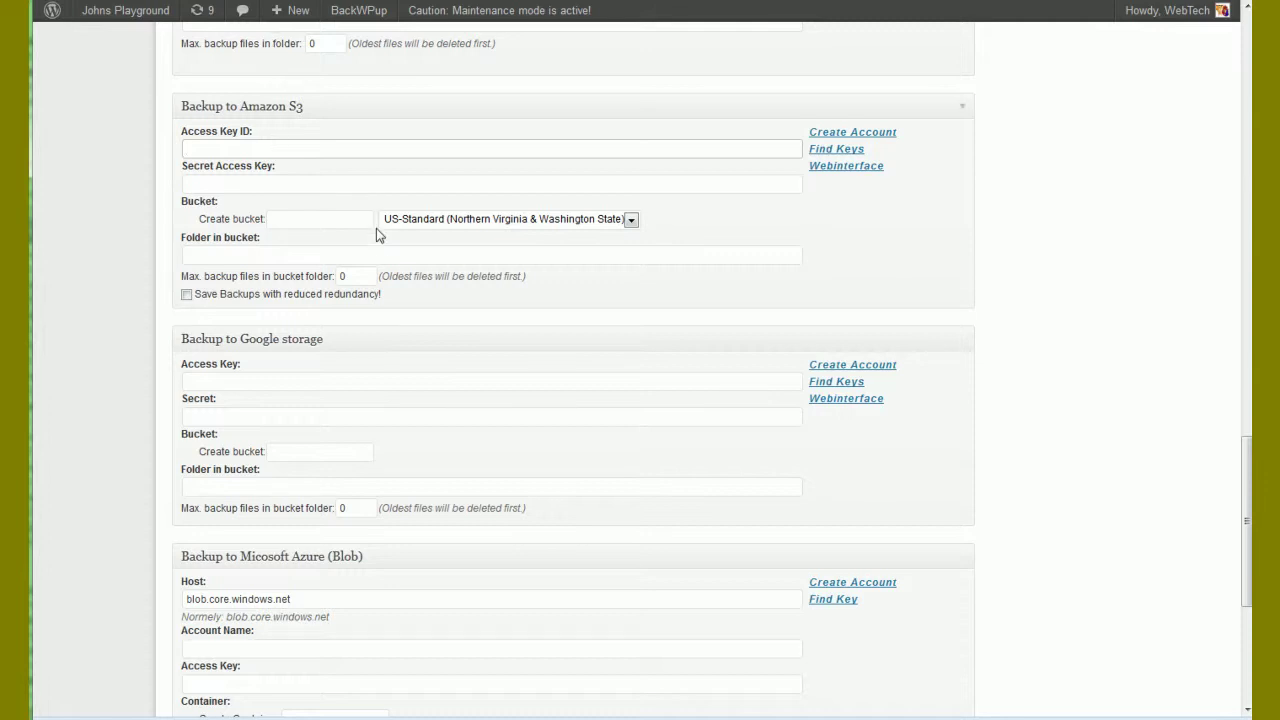
{"action": "scroll", "coordinate": [377, 246], "scroll_direction": "down", "scroll_amount": 4}
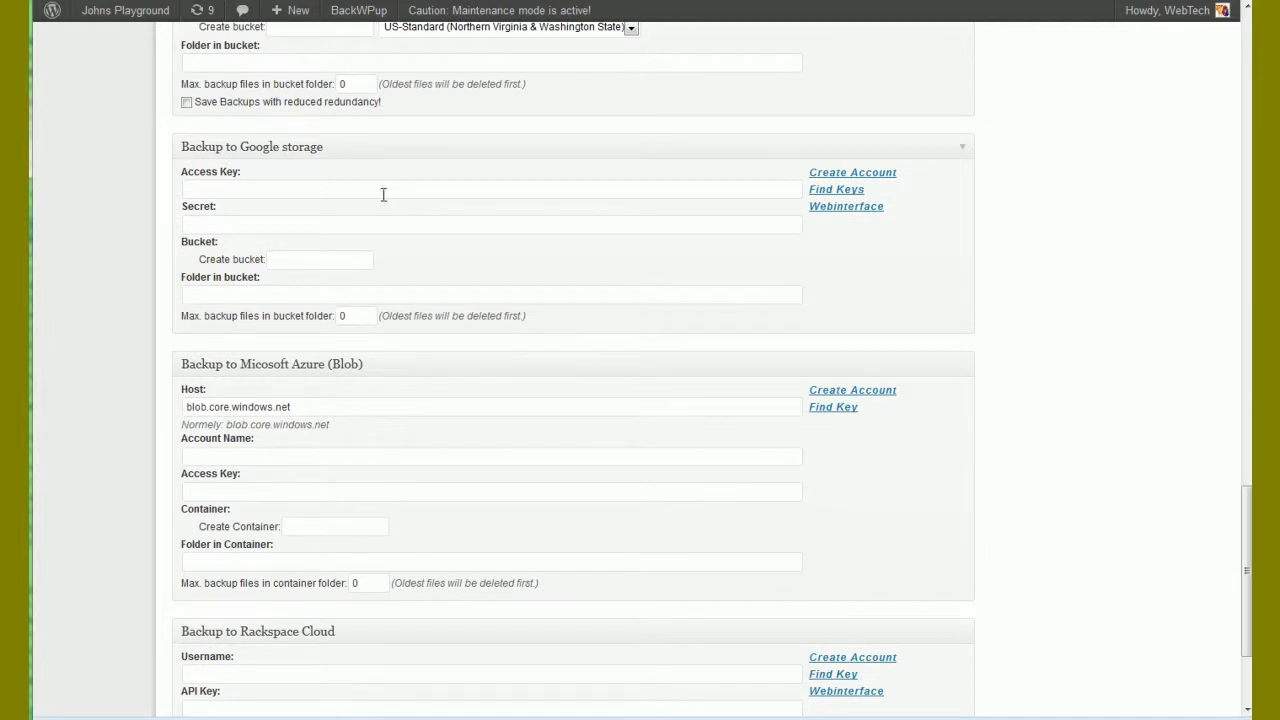
{"action": "scroll", "coordinate": [380, 195], "scroll_direction": "down", "scroll_amount": 2}
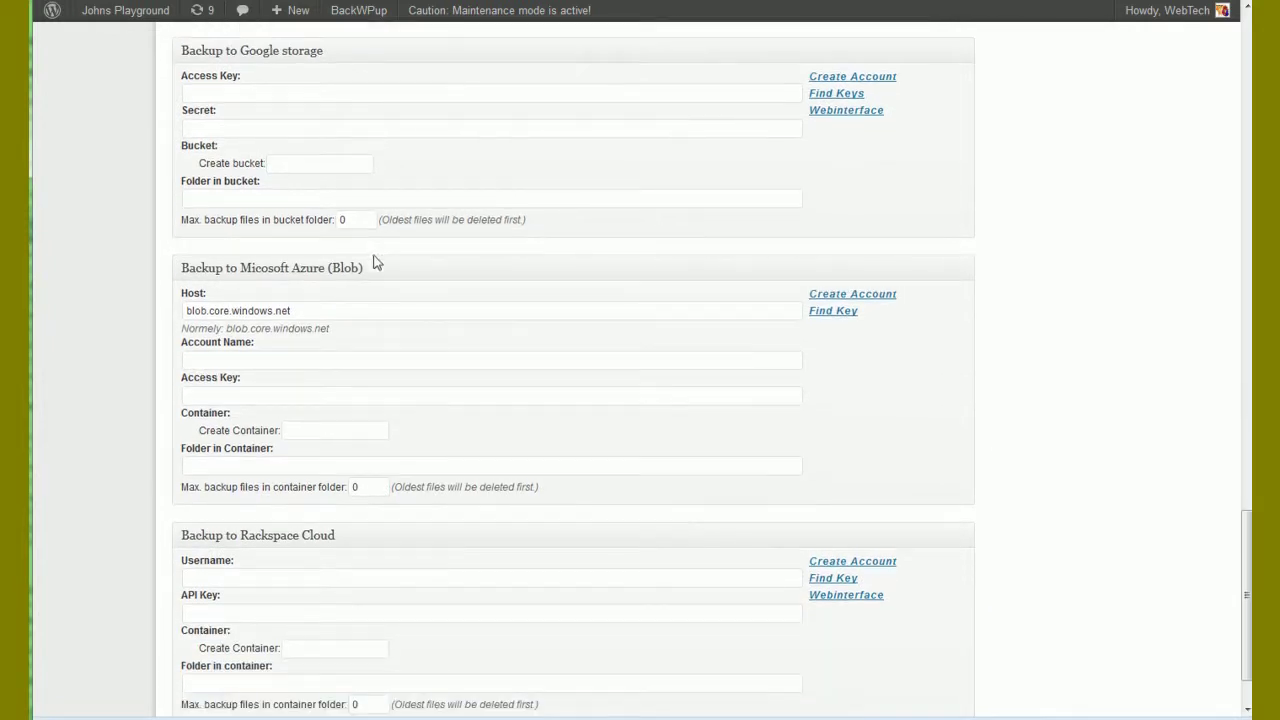
{"action": "scroll", "coordinate": [390, 300], "scroll_direction": "down", "scroll_amount": 2}
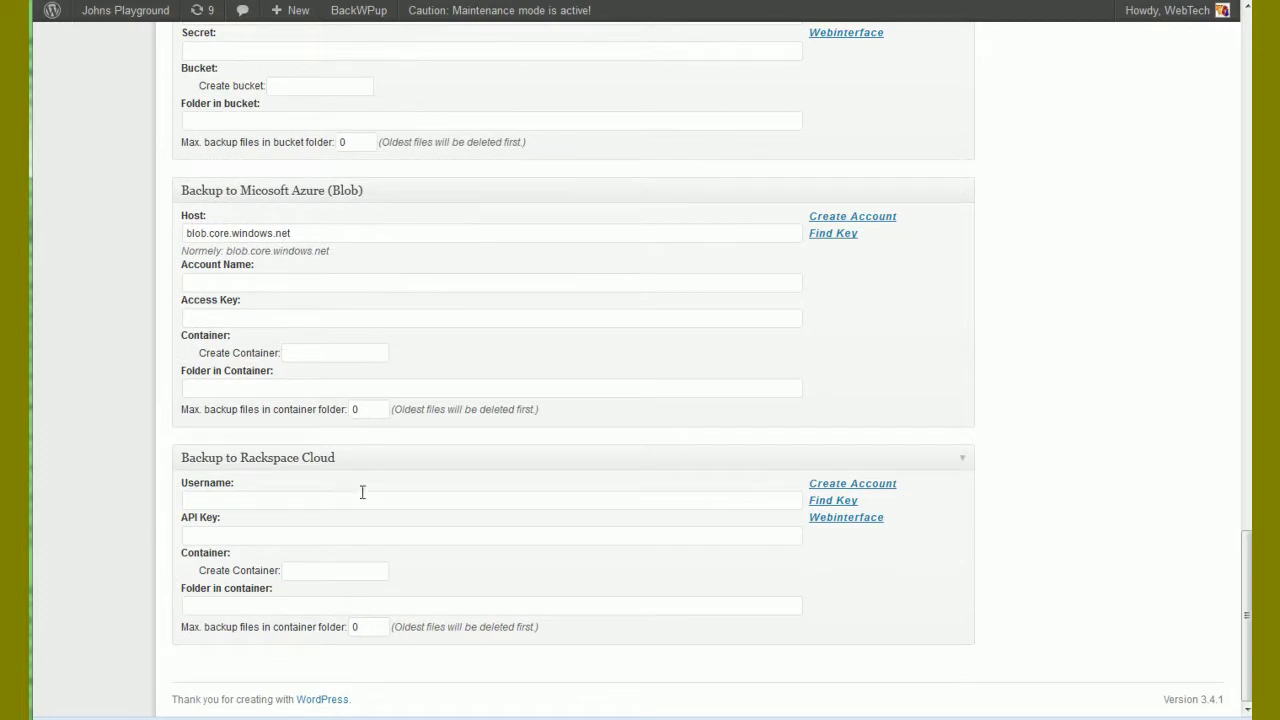
Activate scheduling for the backup job with the basic daily schedule.
{"action": "scroll", "coordinate": [727, 502], "scroll_direction": "up", "scroll_amount": 2}
{"action": "scroll", "coordinate": [727, 501], "scroll_direction": "up", "scroll_amount": 15}
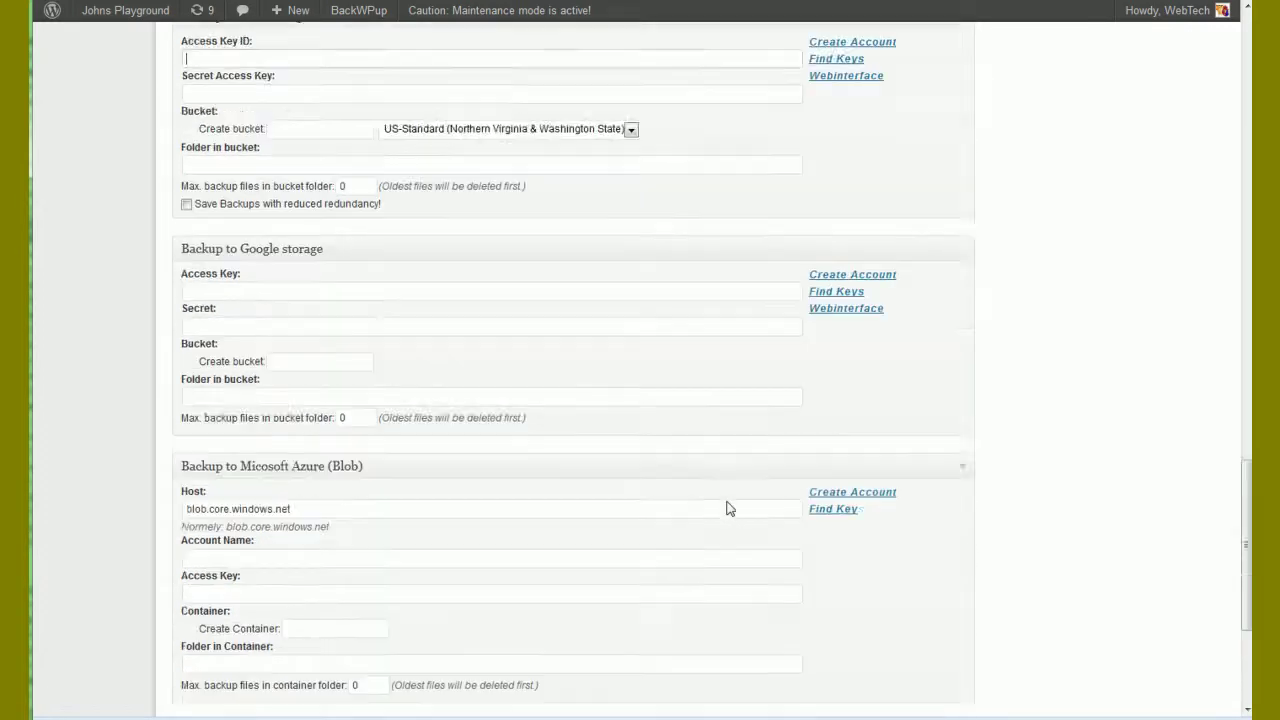
{"action": "scroll", "coordinate": [729, 497], "scroll_direction": "up", "scroll_amount": 4}
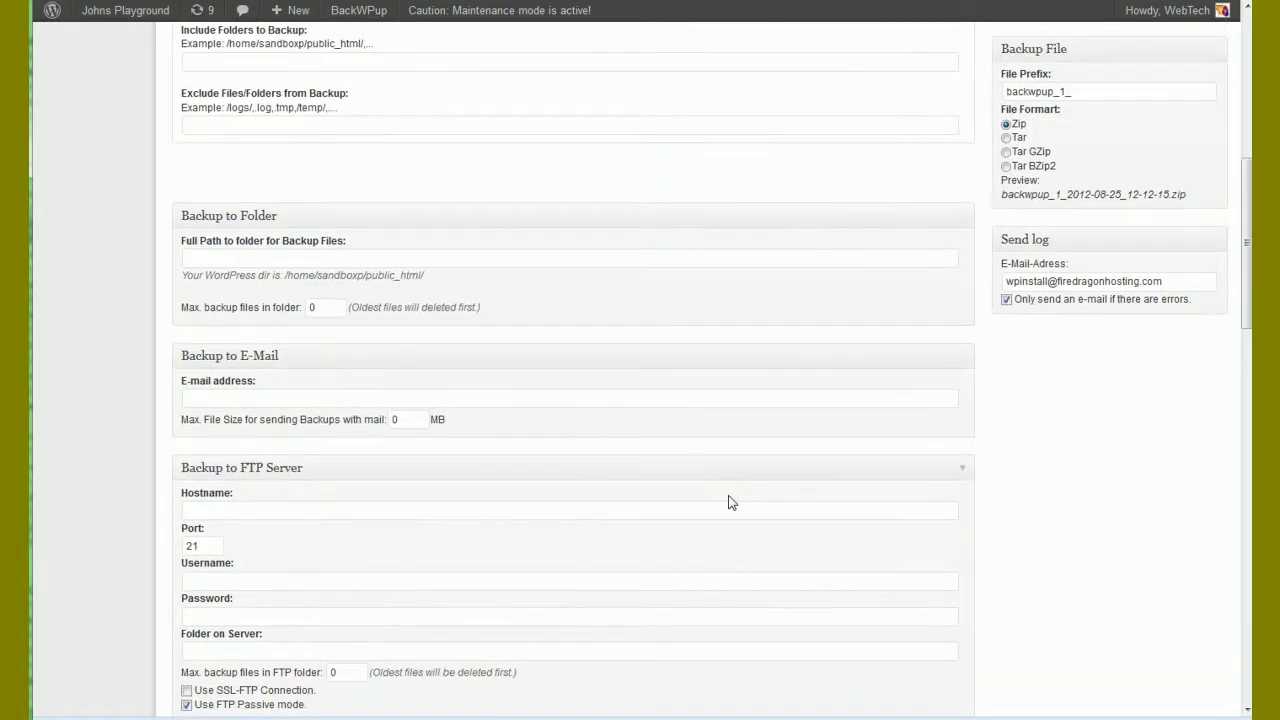
{"action": "scroll", "coordinate": [729, 502], "scroll_direction": "up", "scroll_amount": 10}
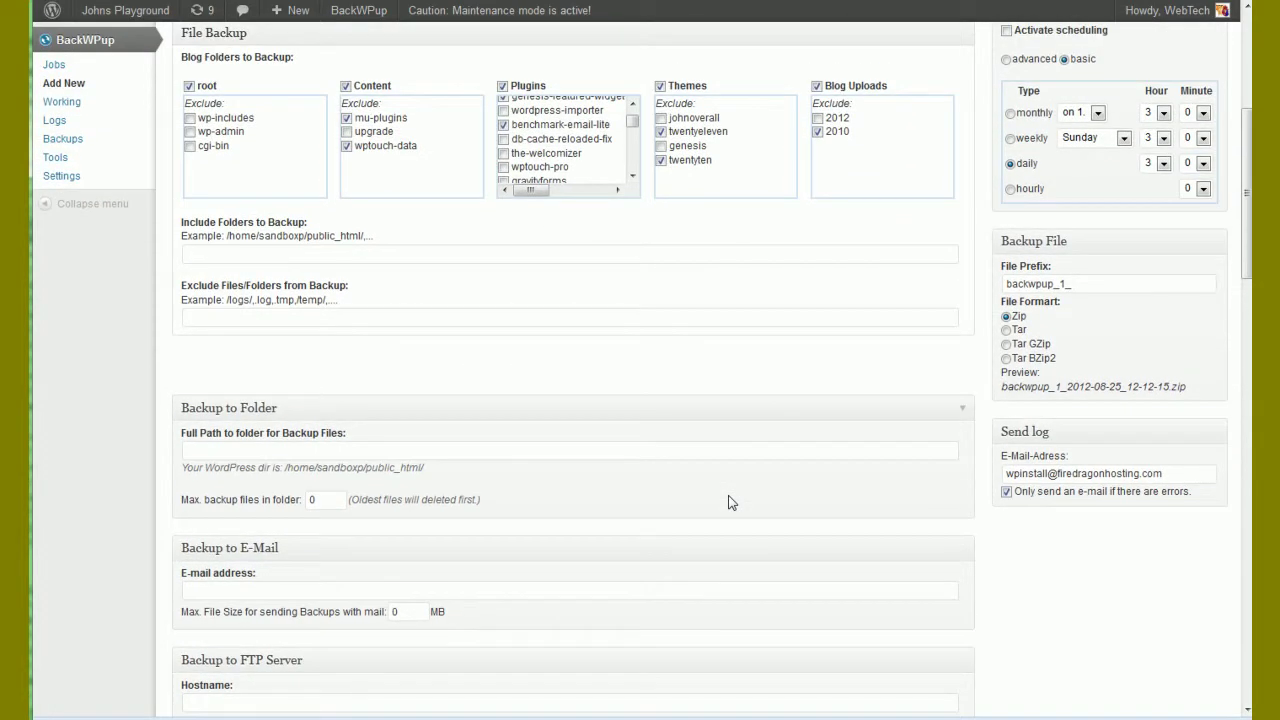
{"action": "scroll", "coordinate": [731, 487], "scroll_direction": "up", "scroll_amount": 2}
{"action": "scroll", "coordinate": [731, 487], "scroll_direction": "down", "scroll_amount": 2}
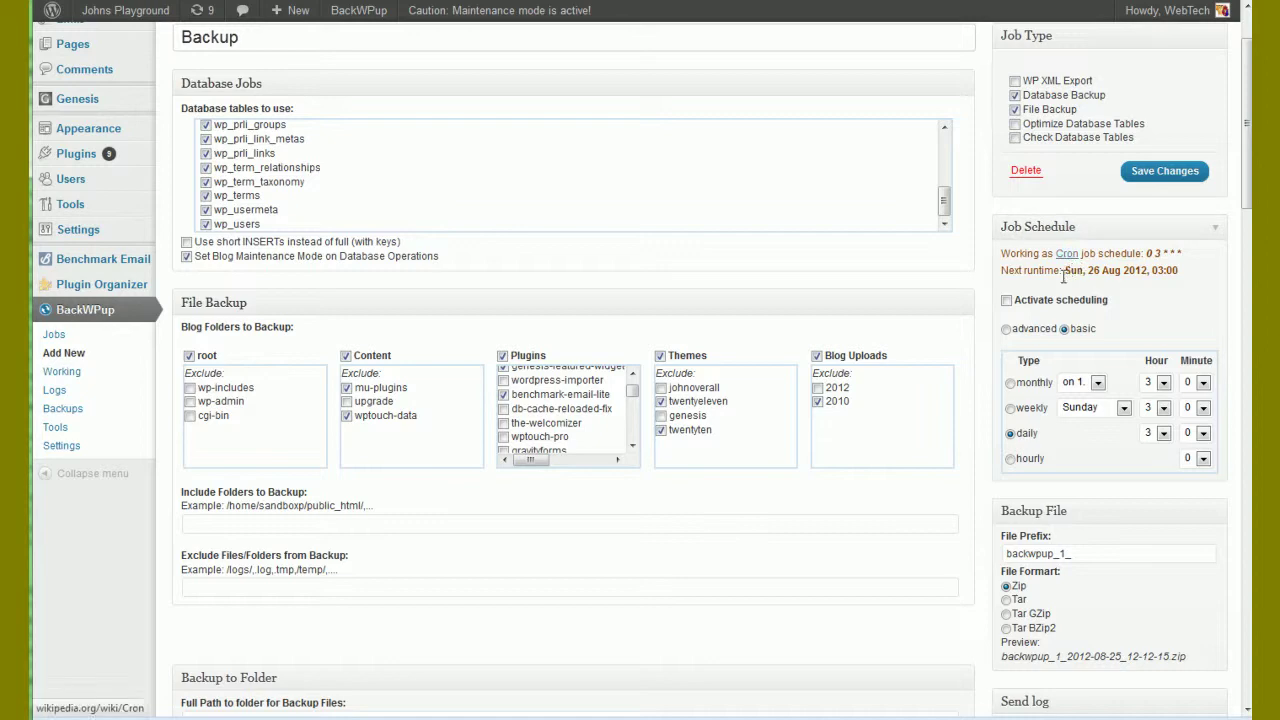
{"action": "left_click", "coordinate": [1008, 302]}
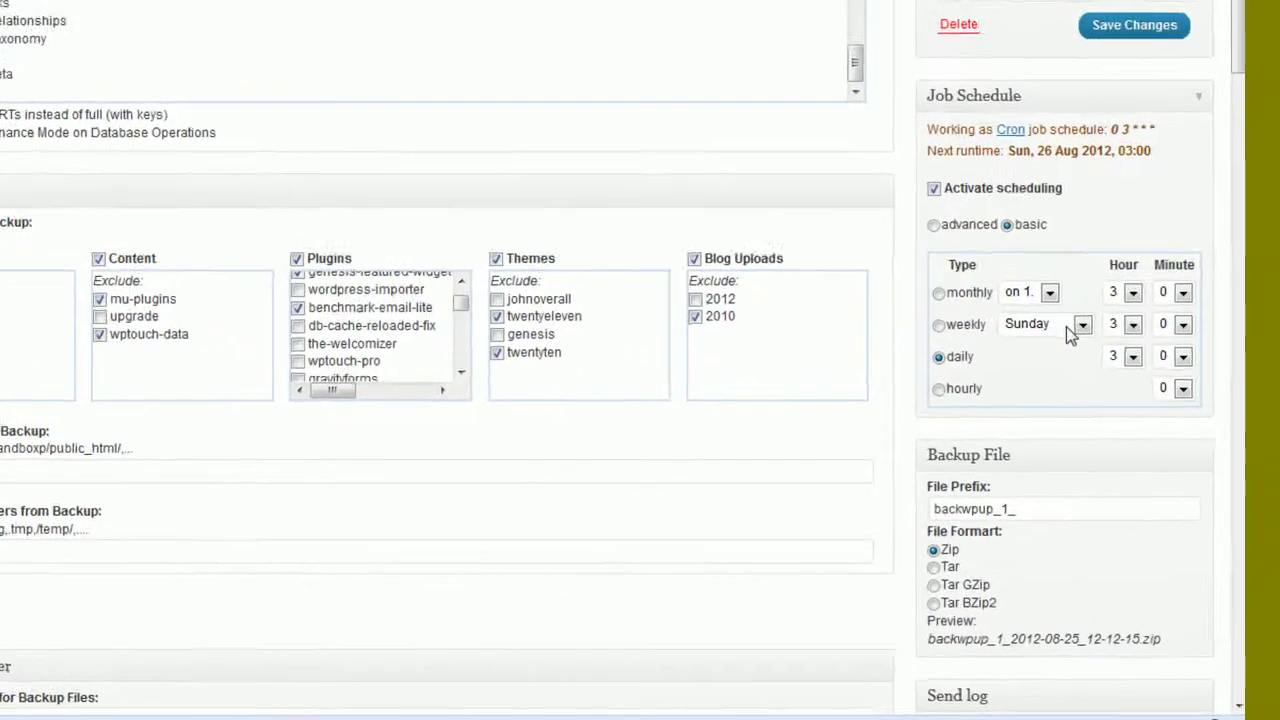
{"action": "left_click", "coordinate": [896, 312]}
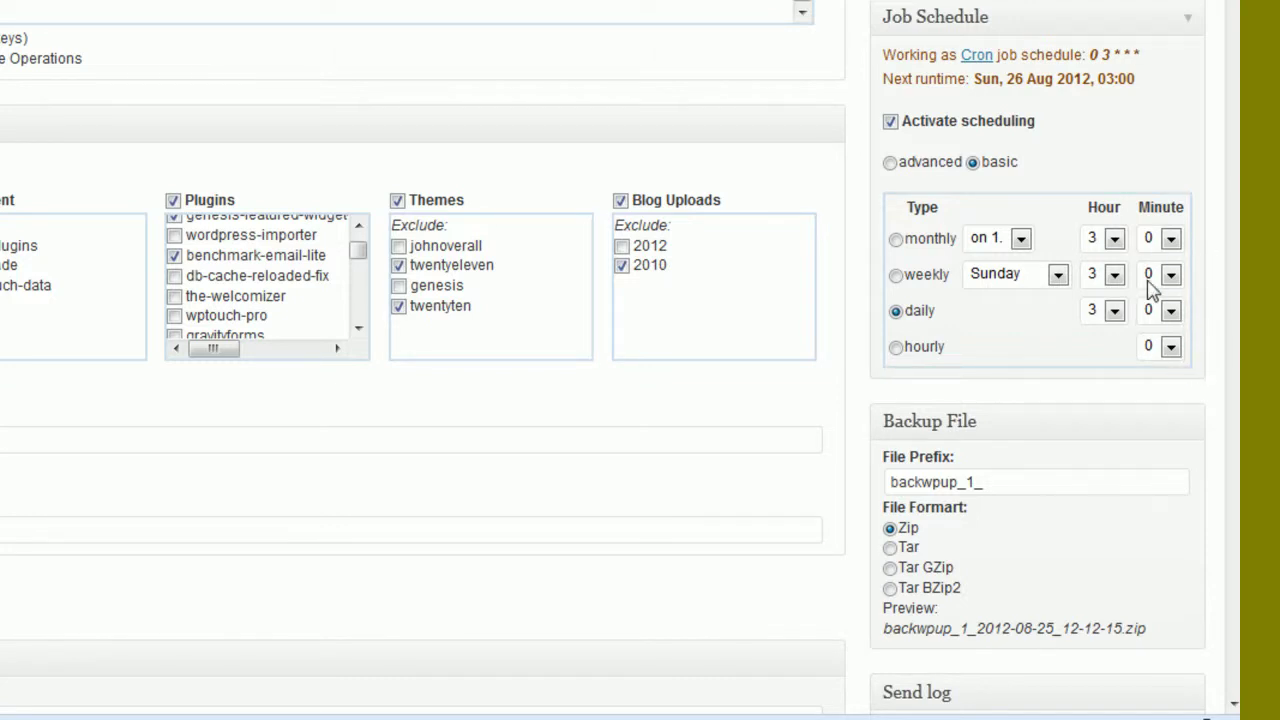
Examine the backup file prefix and format options and the settings for e-mailing the log.
{"action": "scroll", "coordinate": [1150, 288], "scroll_direction": "down", "scroll_amount": 5}
{"action": "left_click_drag", "start_coordinate": [981, 208], "coordinate": [800, 217]}
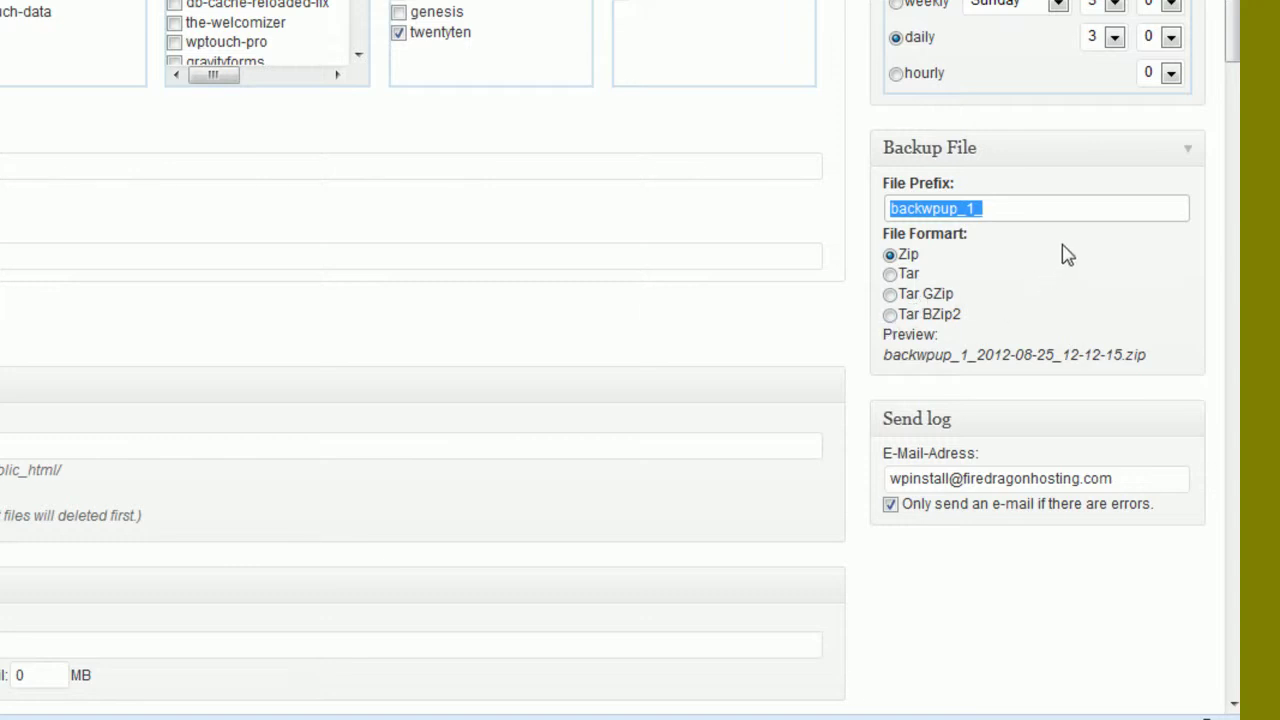
{"action": "scroll", "coordinate": [1076, 225], "scroll_direction": "down", "scroll_amount": 2}
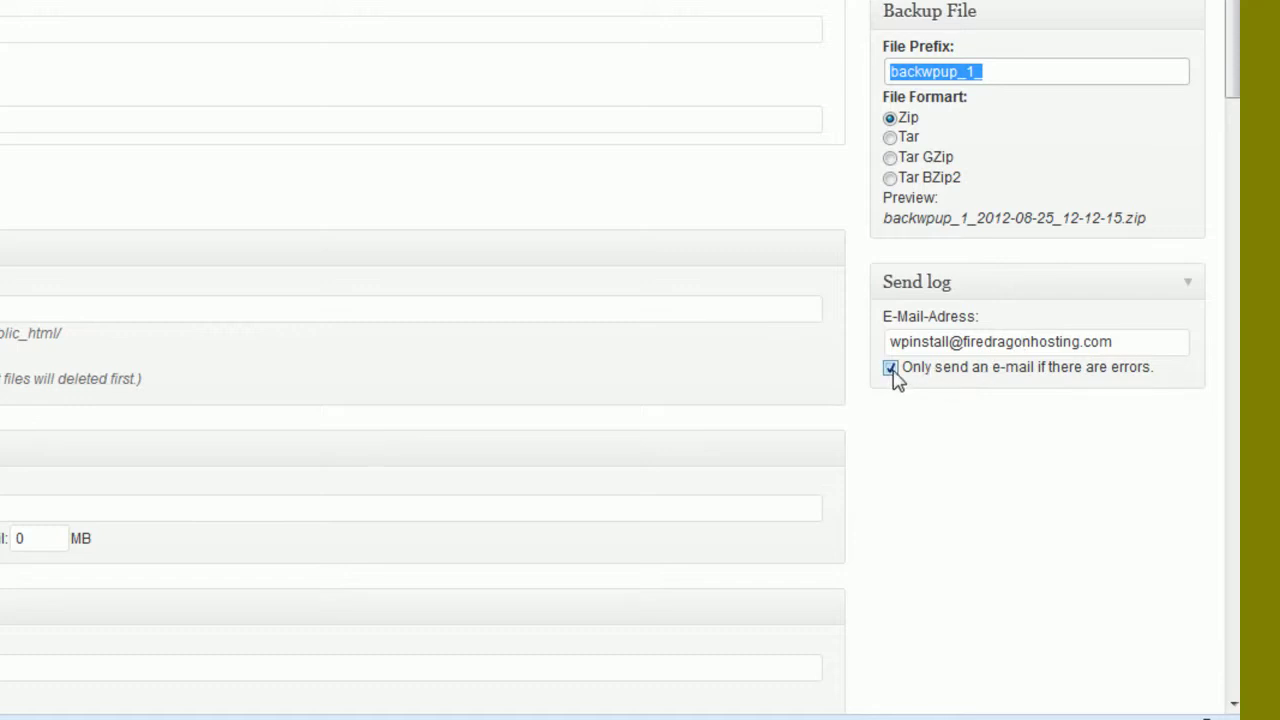
Deactivate scheduling for the backup job and save its changes.
{"action": "scroll", "coordinate": [900, 378], "scroll_direction": "up", "scroll_amount": 5}
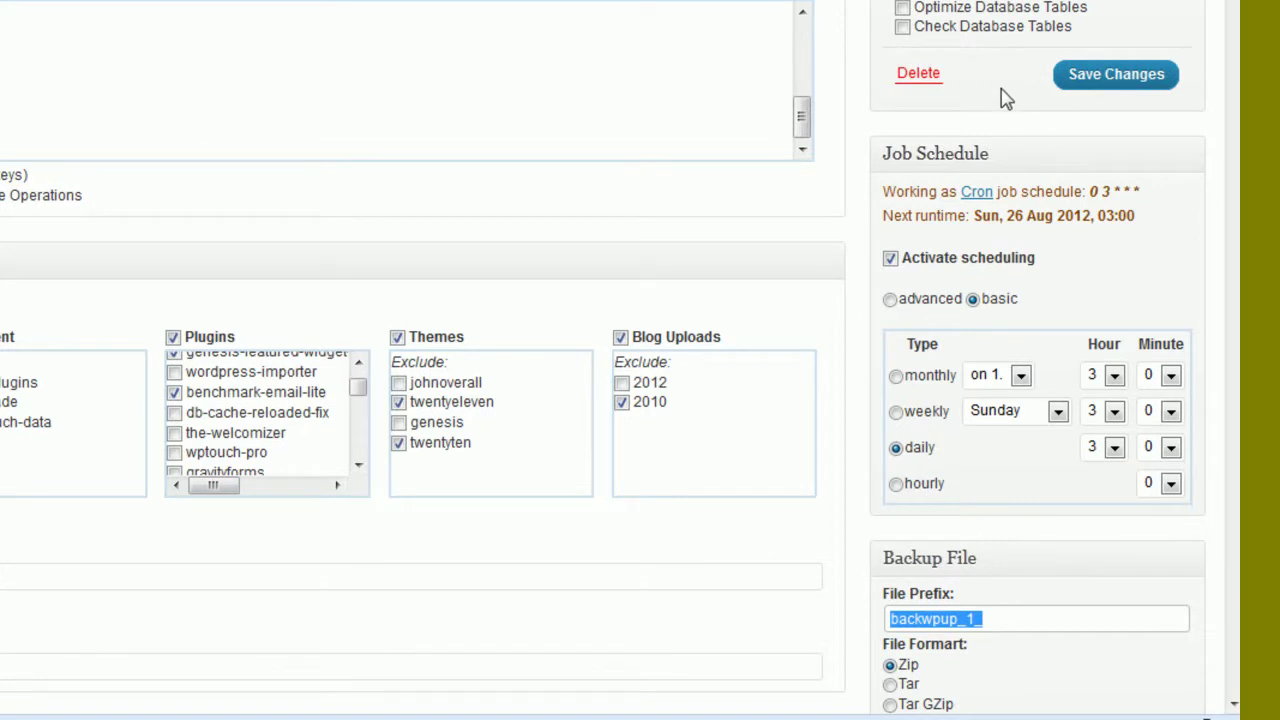
{"action": "left_click", "coordinate": [889, 268]}
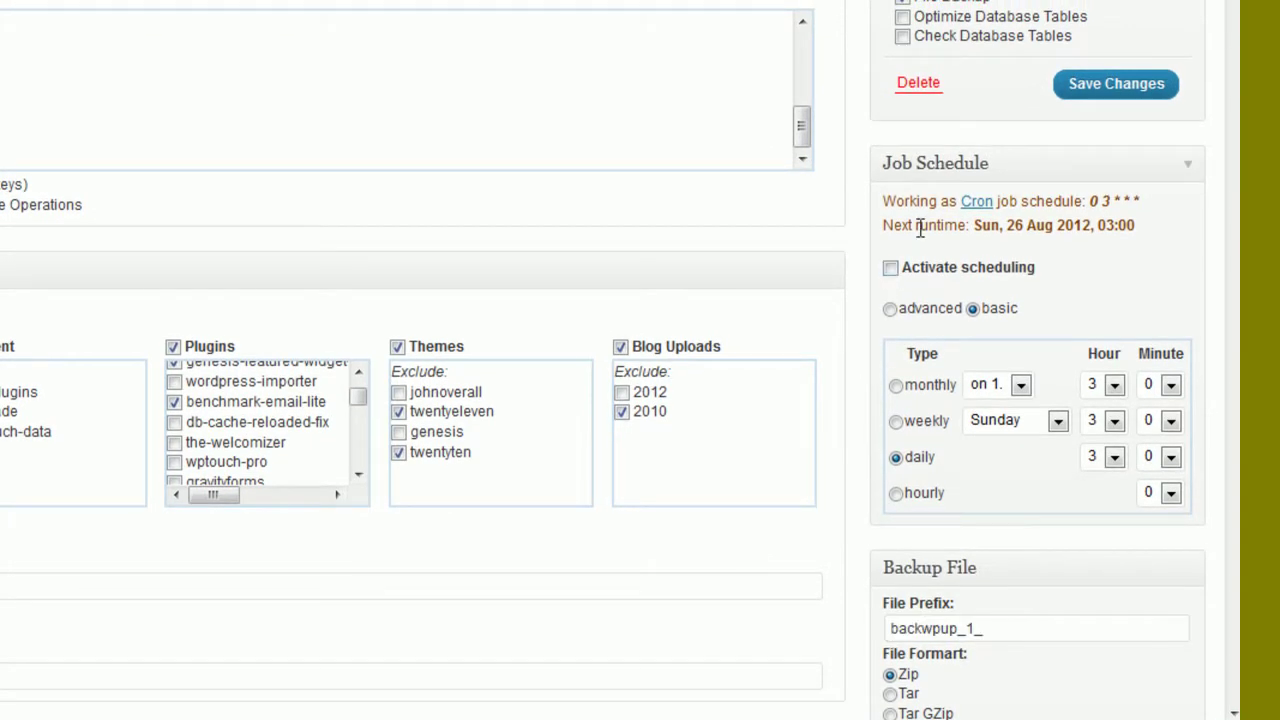
{"action": "left_click", "coordinate": [1068, 84]}
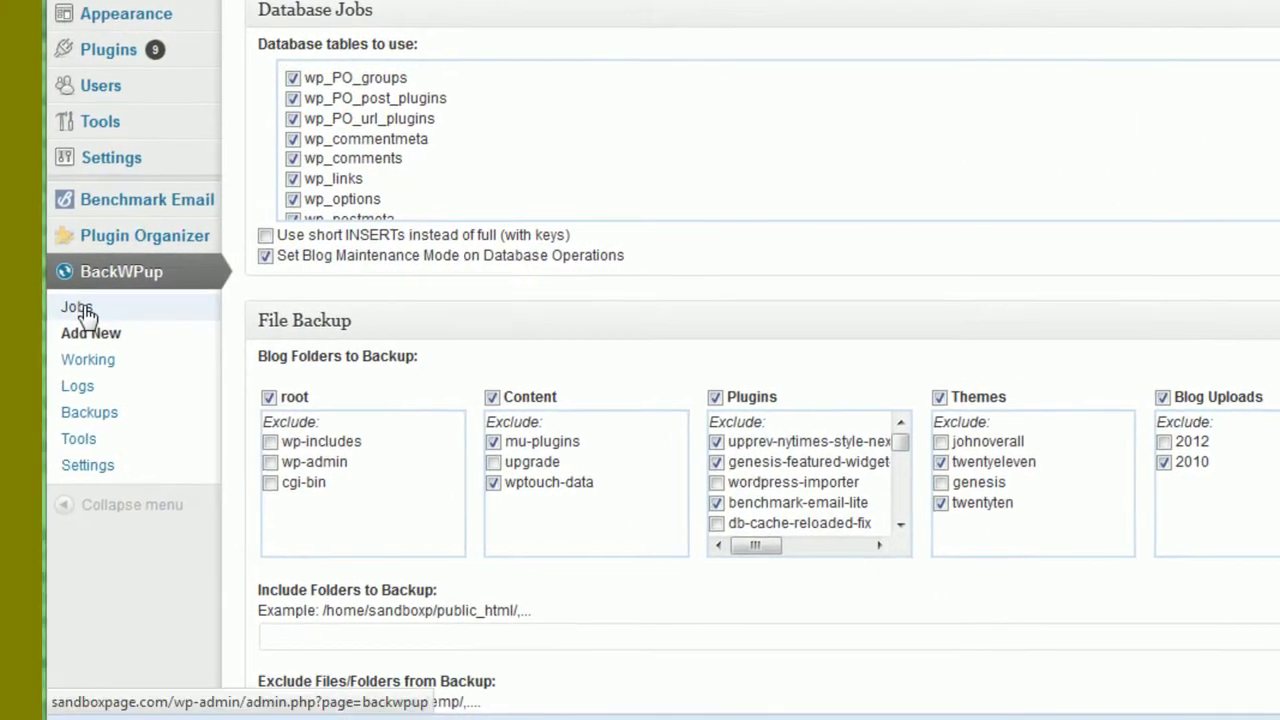
Add a new BackWPup job from the jobs overview and name it Database Maintenance.
{"action": "left_click", "coordinate": [78, 309]}
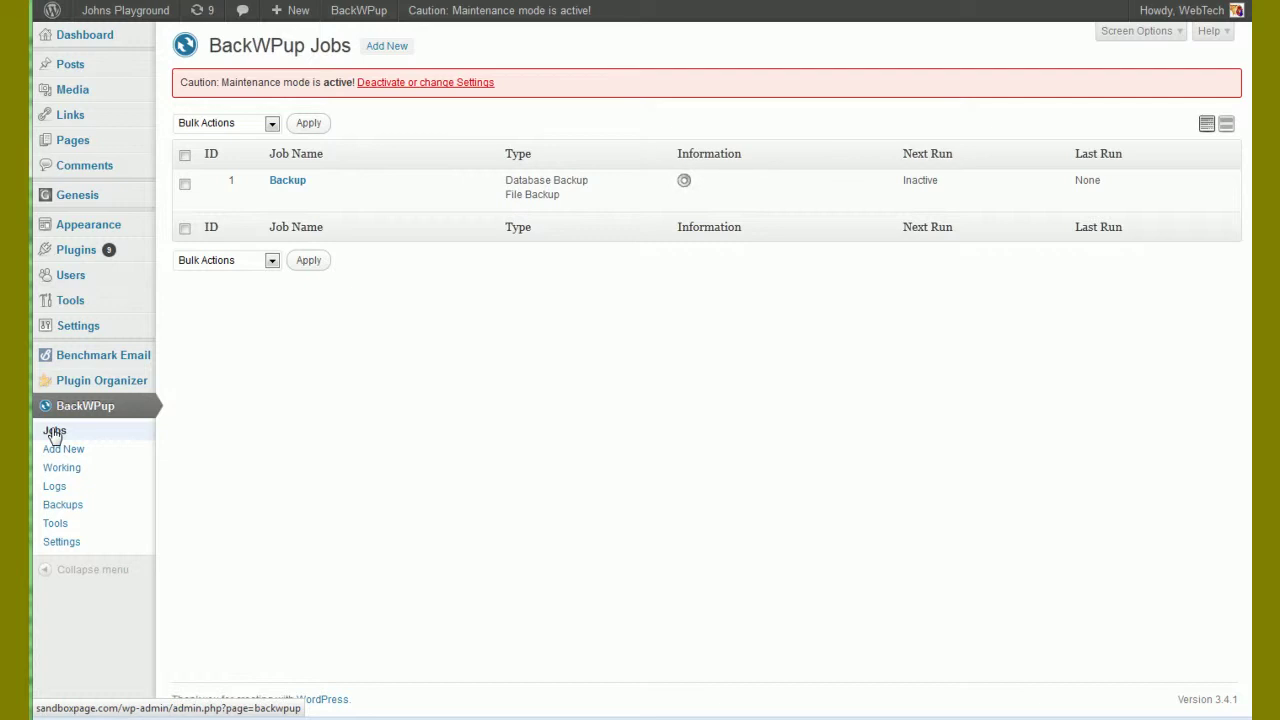
{"action": "left_click", "coordinate": [404, 49]}
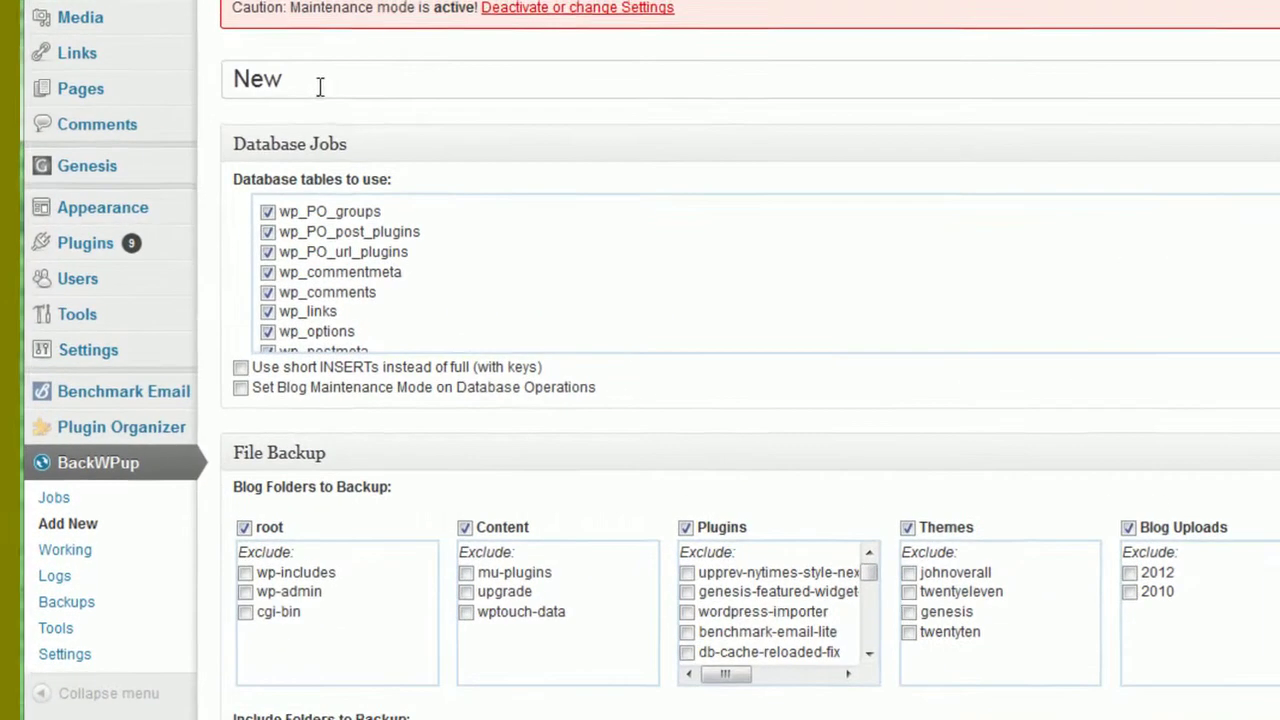
{"action": "left_click_drag", "start_coordinate": [240, 137], "coordinate": [183, 133]}
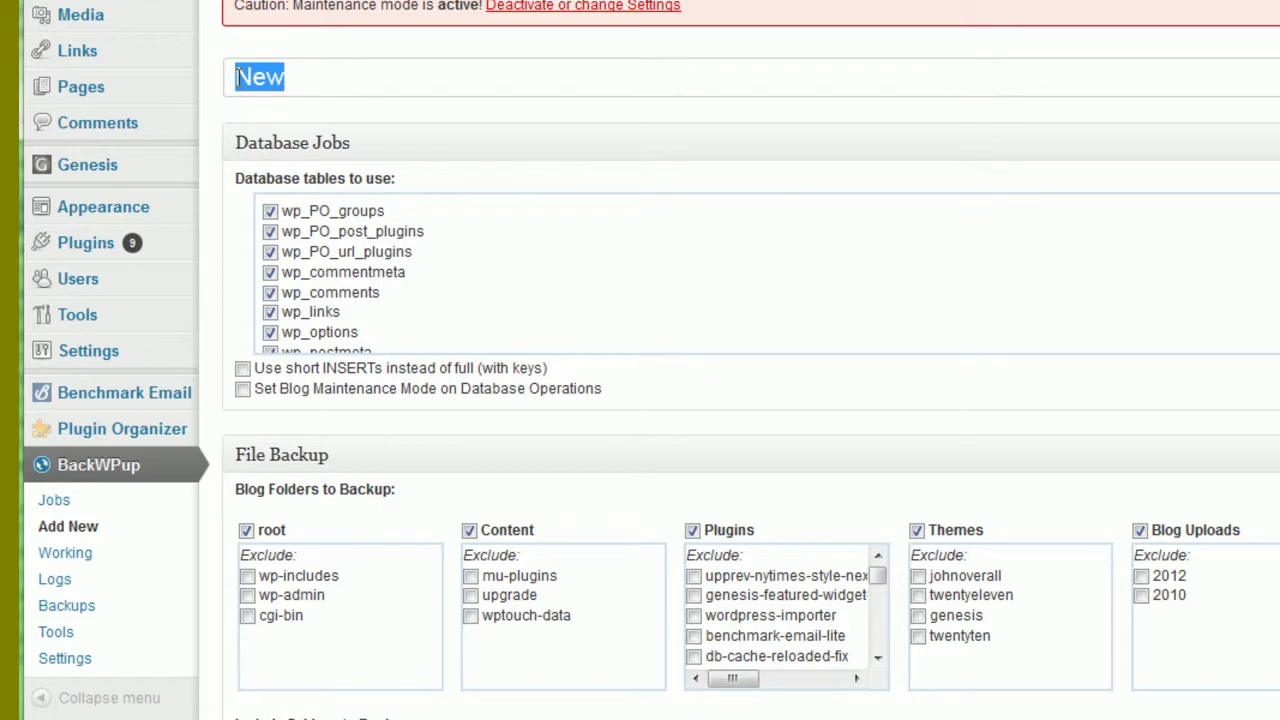
{"action": "type", "text": "Data"}
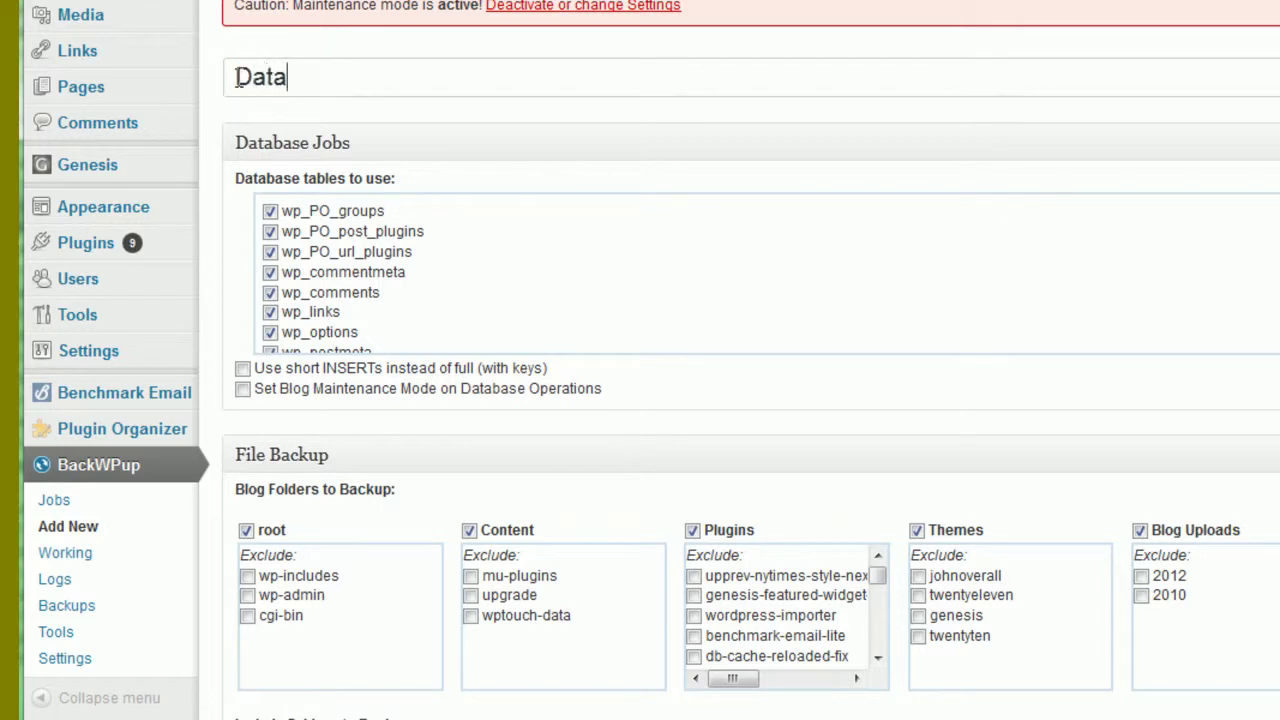
{"action": "type", "text": "base Maint"}
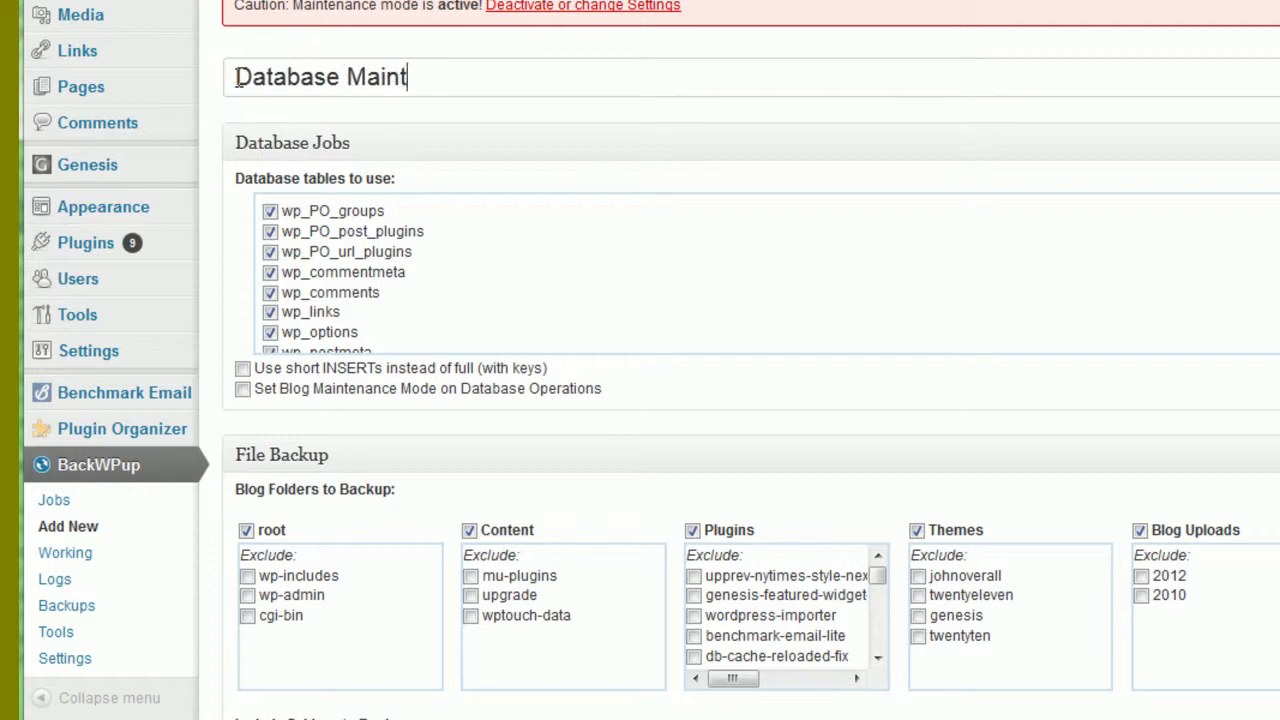
{"action": "type", "text": "enance"}
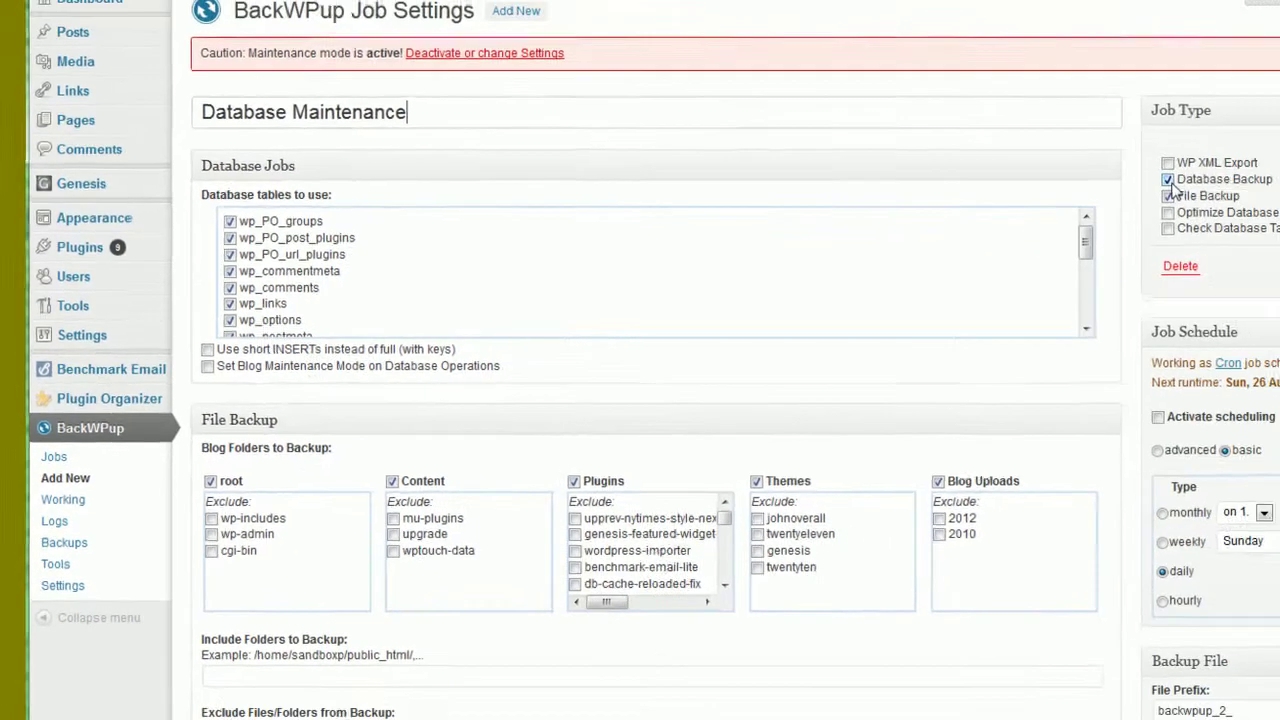
Limit the job type to Optimize Database Tables and Check Database Tables, and enable blog maintenance mode during database operations.
{"action": "left_click", "coordinate": [1191, 177]}
{"action": "left_click", "coordinate": [1191, 193]}
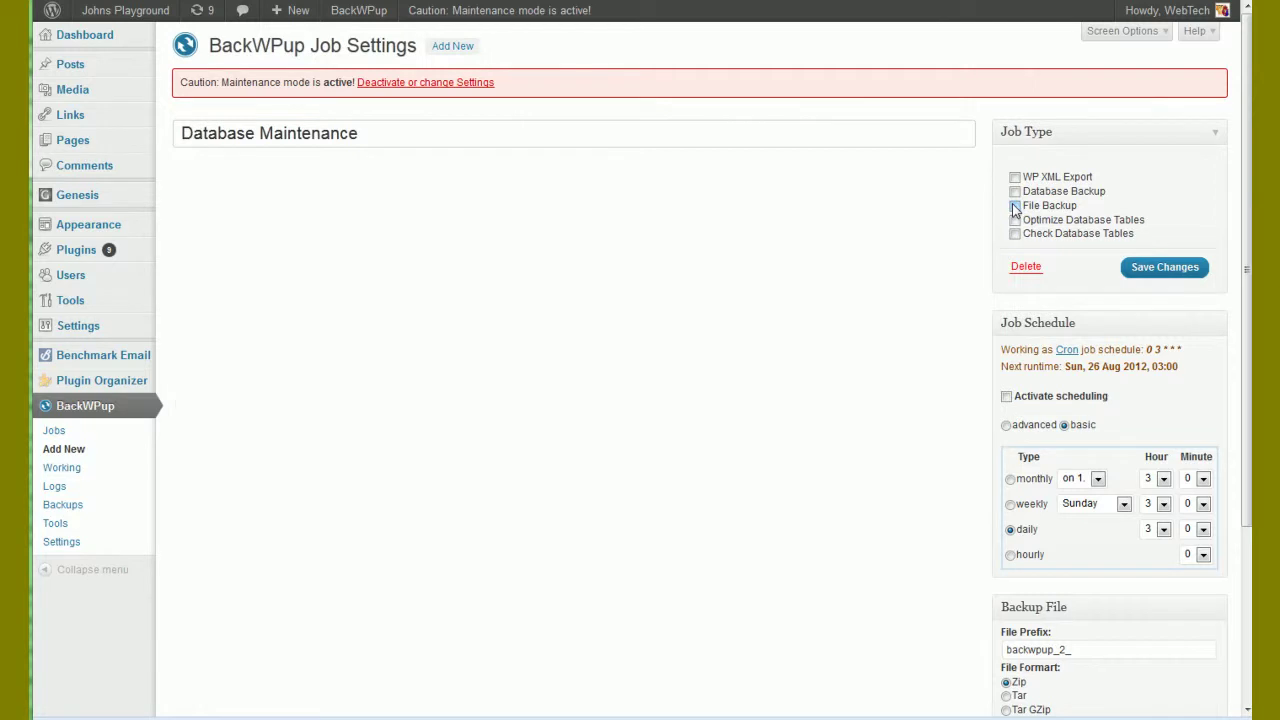
{"action": "left_click", "coordinate": [1016, 221]}
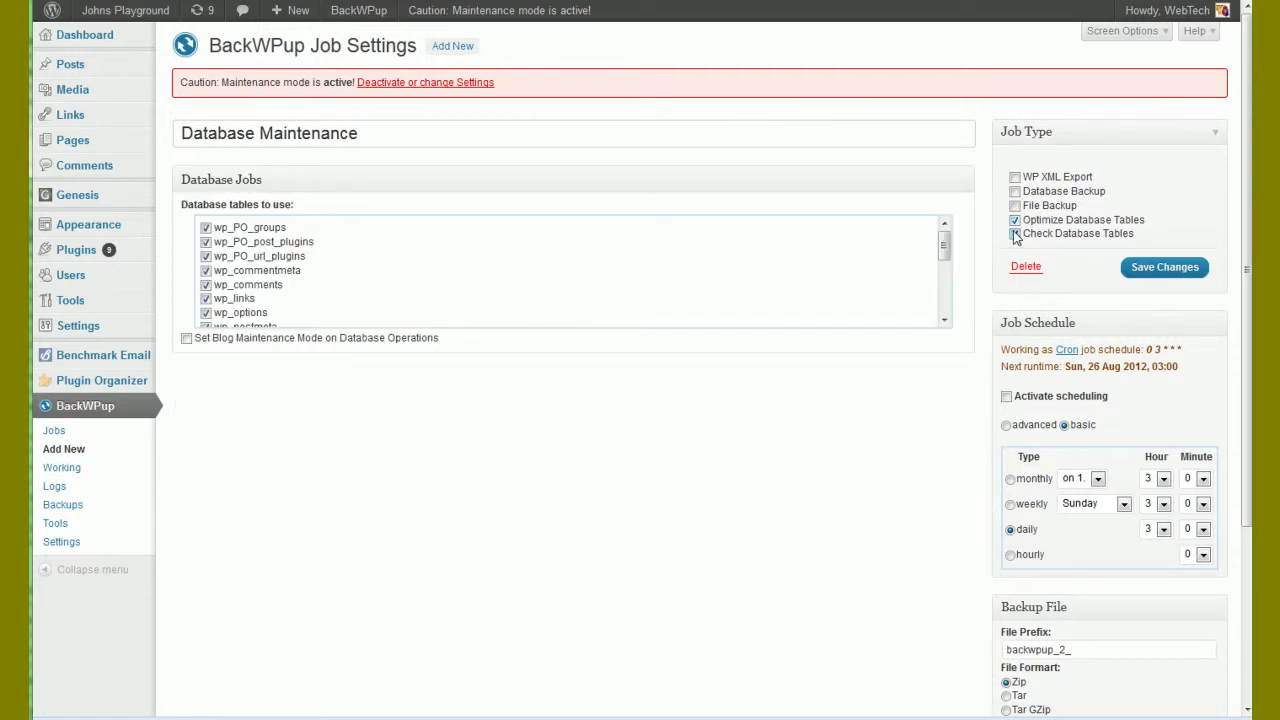
{"action": "left_click", "coordinate": [187, 340]}
Activate scheduling for the maintenance job with the basic daily schedule at hour 3, minute 0.
{"action": "scroll", "coordinate": [1211, 341], "scroll_direction": "down", "scroll_amount": 2}
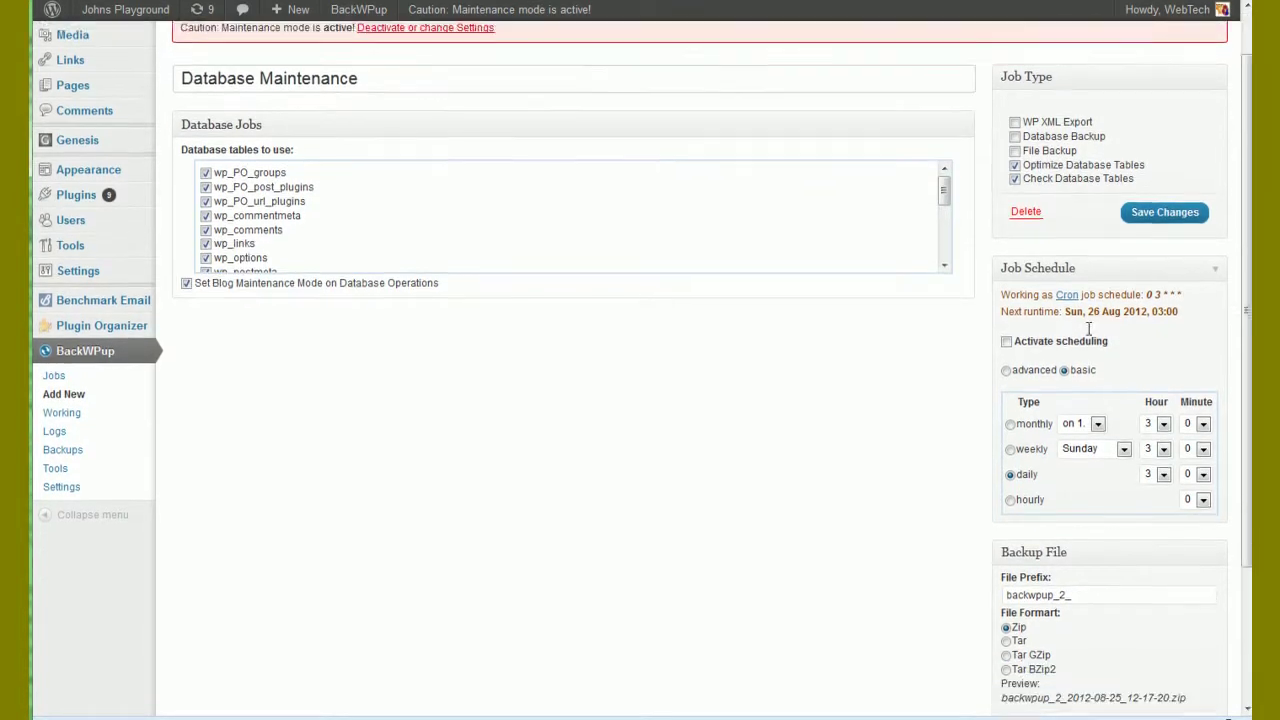
{"action": "left_click", "coordinate": [1006, 299]}
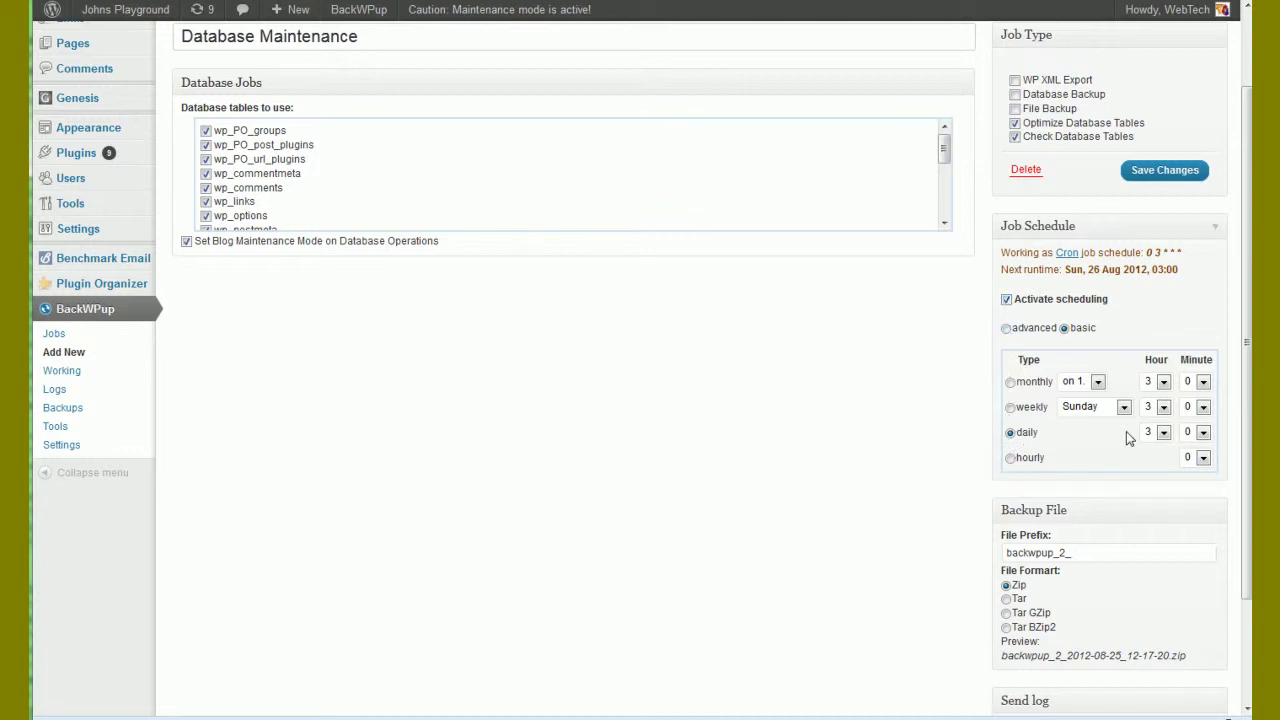
{"action": "left_click", "coordinate": [1164, 433]}
{"action": "left_click", "coordinate": [1166, 436]}
{"action": "scroll", "coordinate": [1140, 463], "scroll_direction": "down", "scroll_amount": 3}
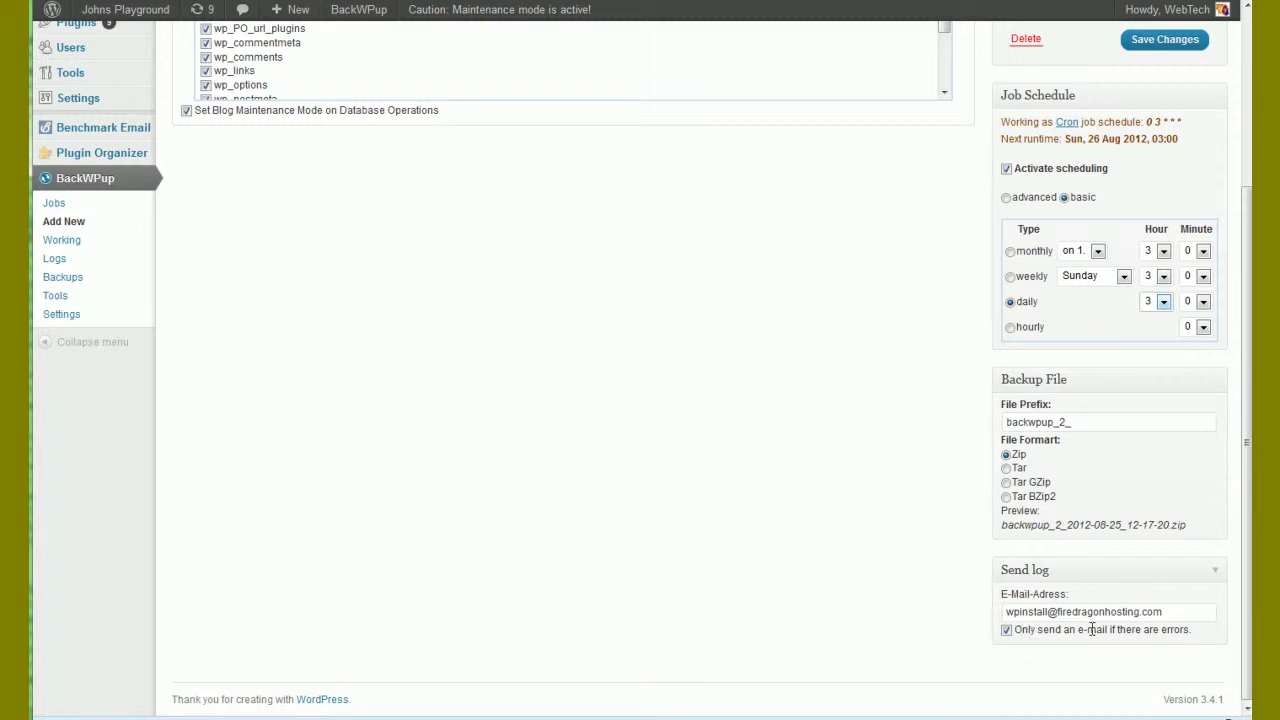
Save the maintenance job's changes and run the Database Maintenance job immediately from the jobs overview.
{"action": "scroll", "coordinate": [1092, 628], "scroll_direction": "up", "scroll_amount": 5}
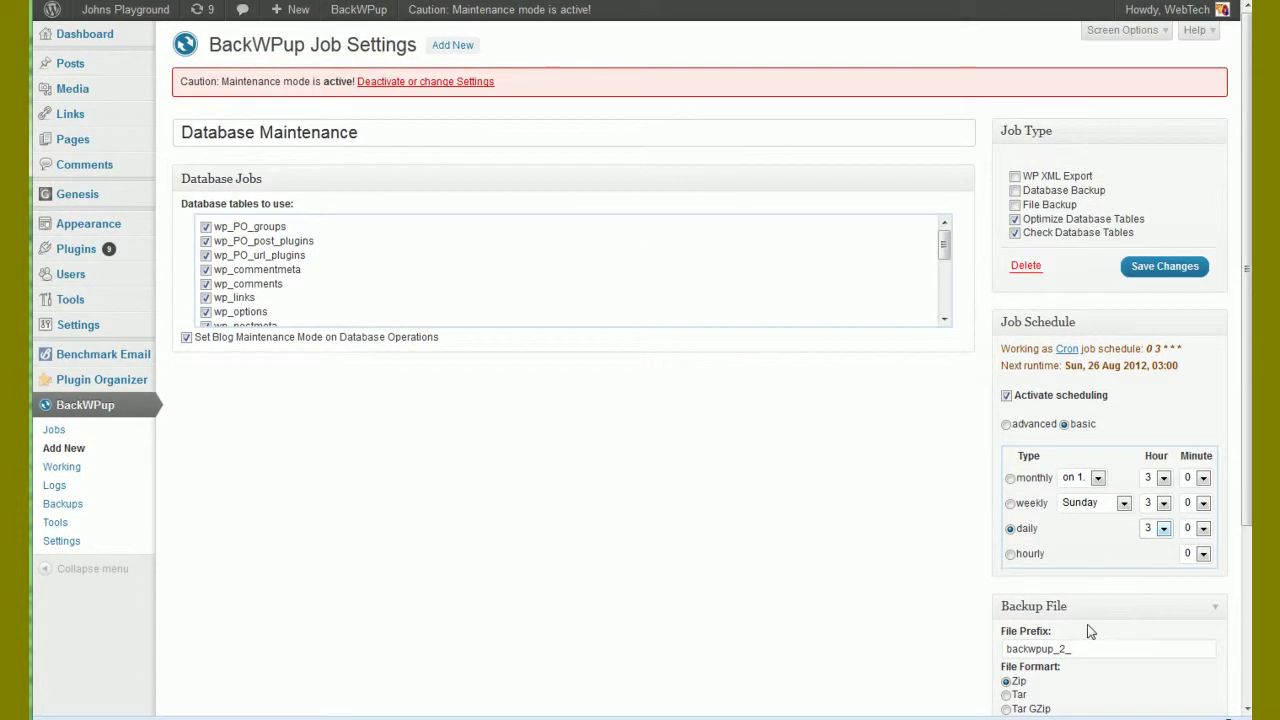
{"action": "left_click", "coordinate": [1158, 277]}
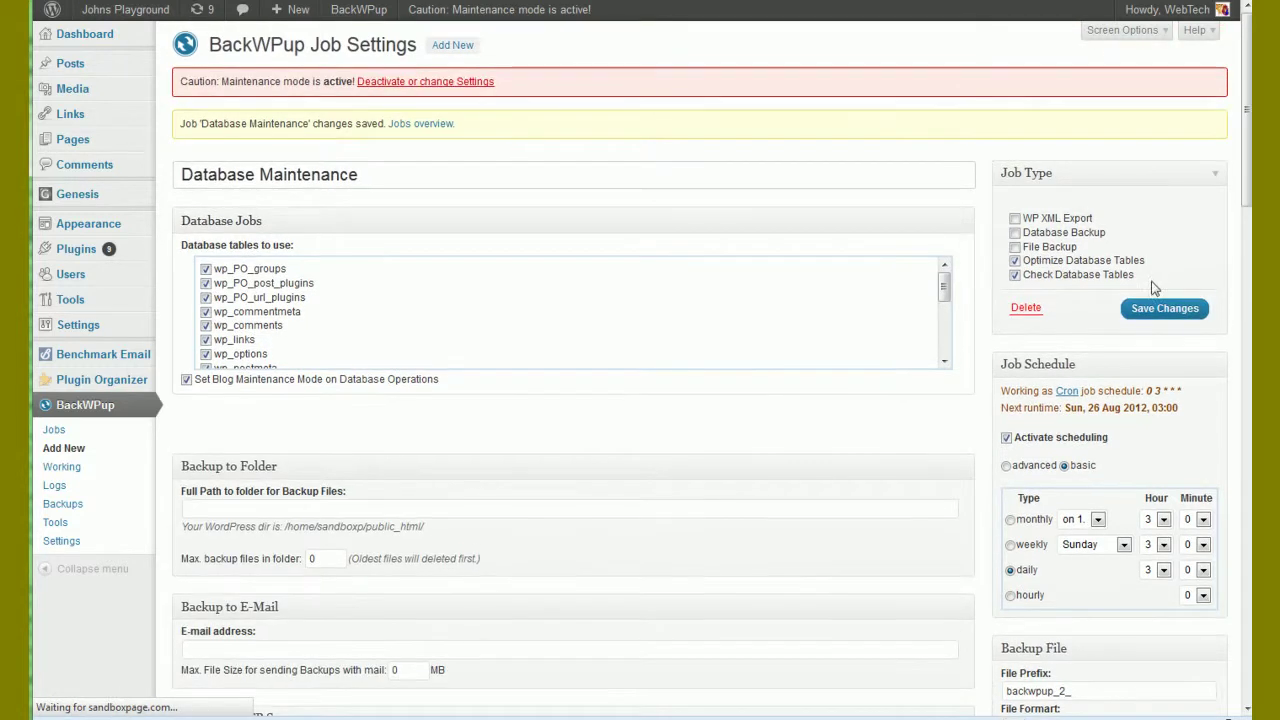
{"action": "left_click", "coordinate": [77, 429]}
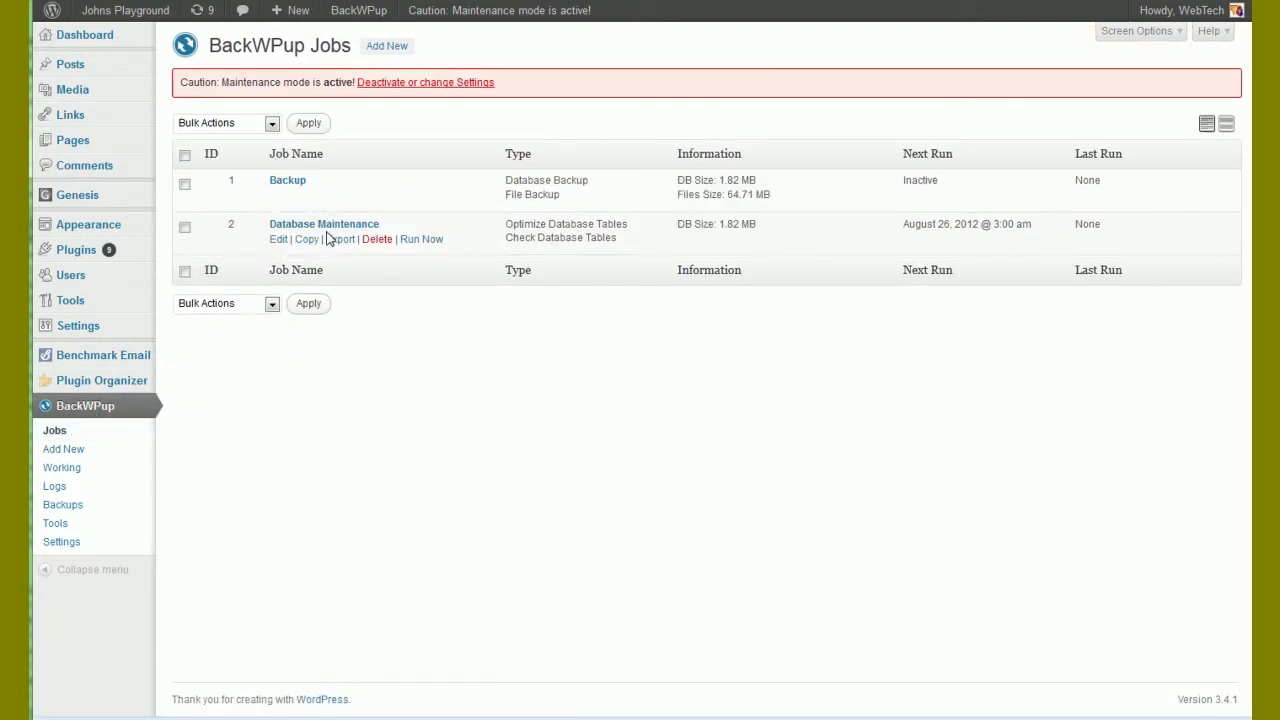
{"action": "left_click", "coordinate": [428, 240]}
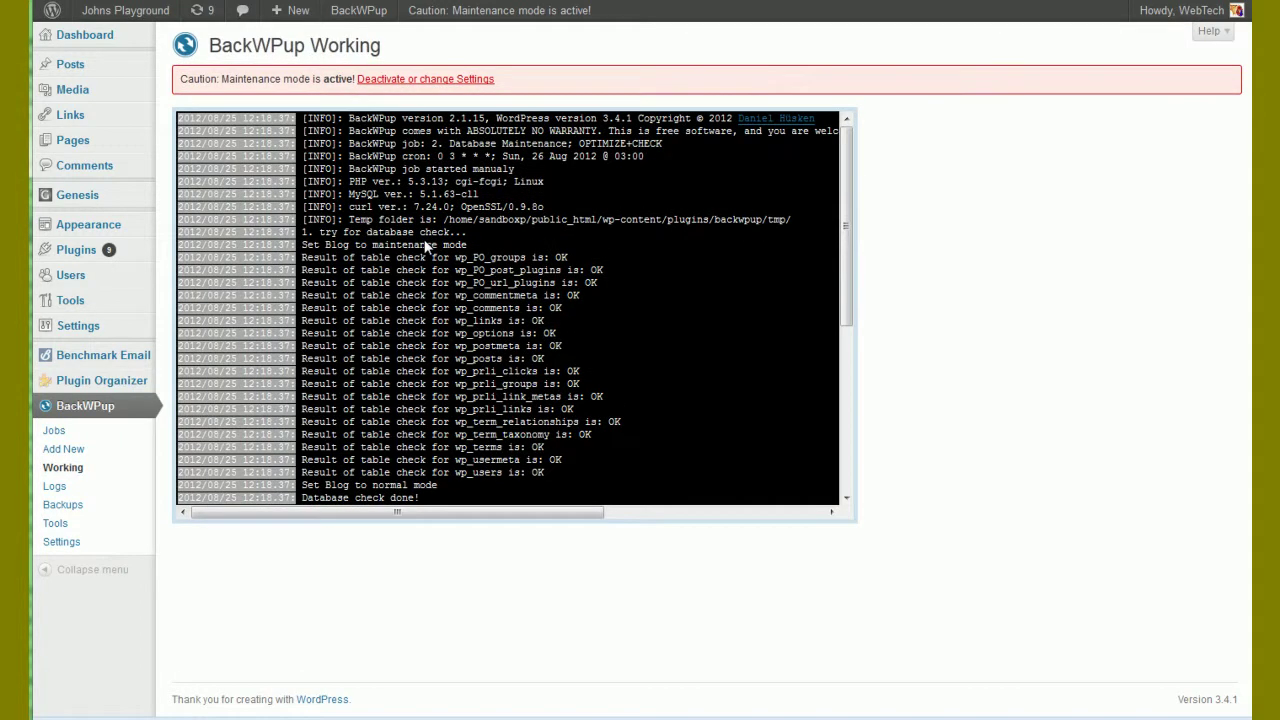